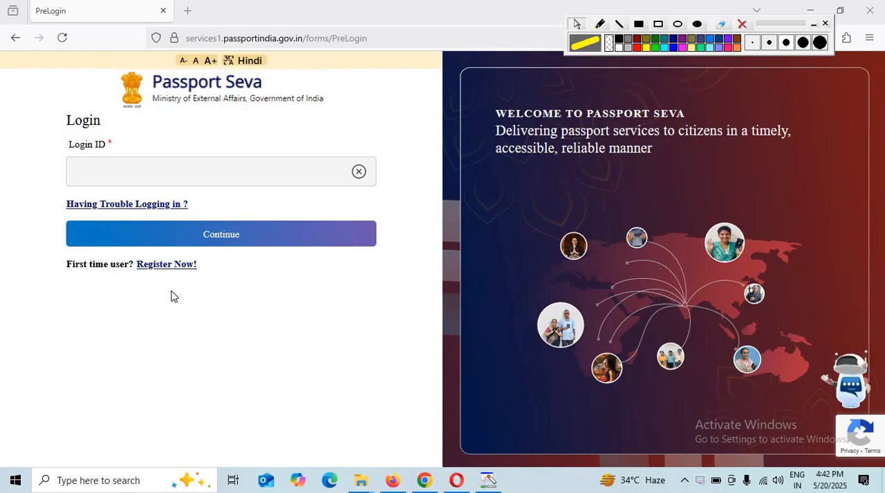
Open the new-user registration form and review its passport office list and required fields
left_click(174, 270)
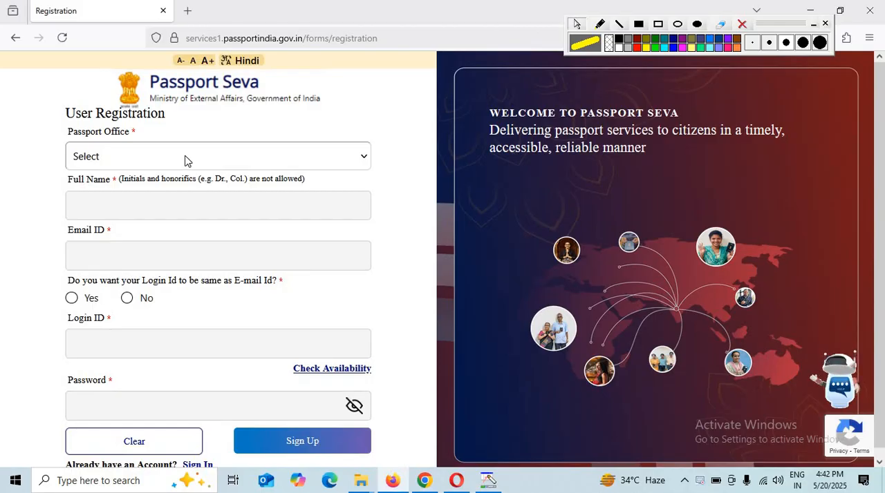
left_click(185, 161)
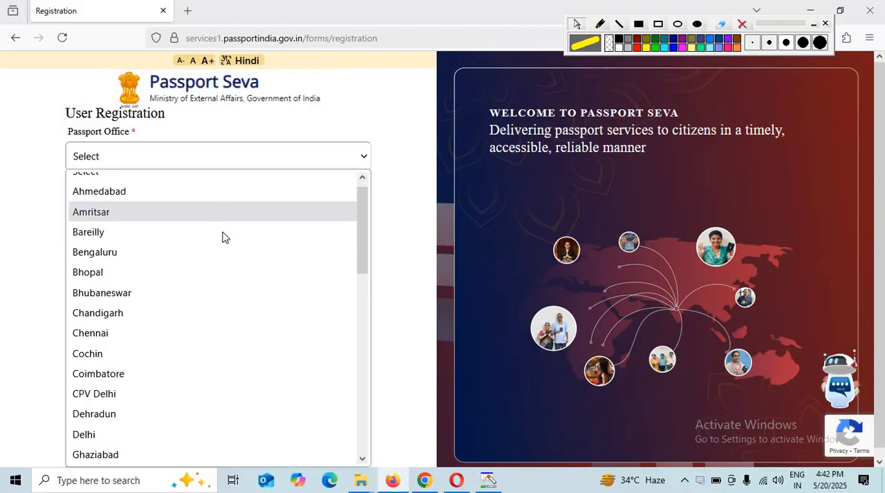
scroll(221, 237, "down", 8)
scroll(165, 322, "down", 1)
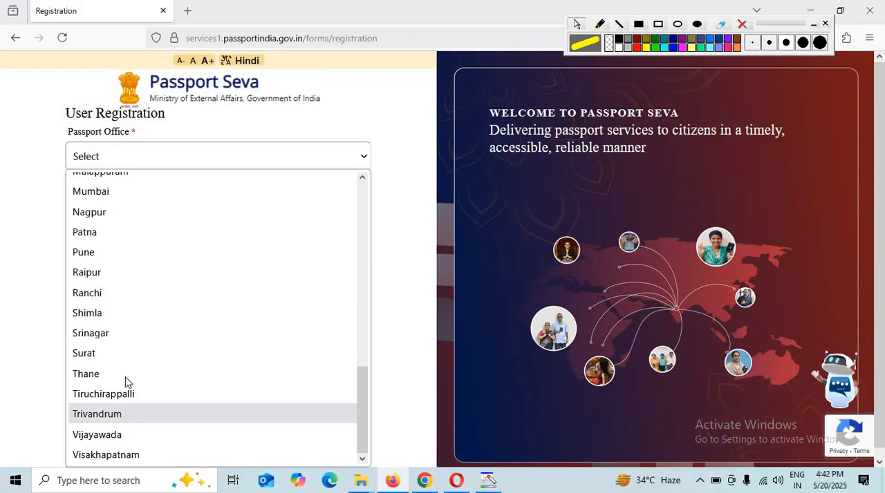
left_click(28, 251)
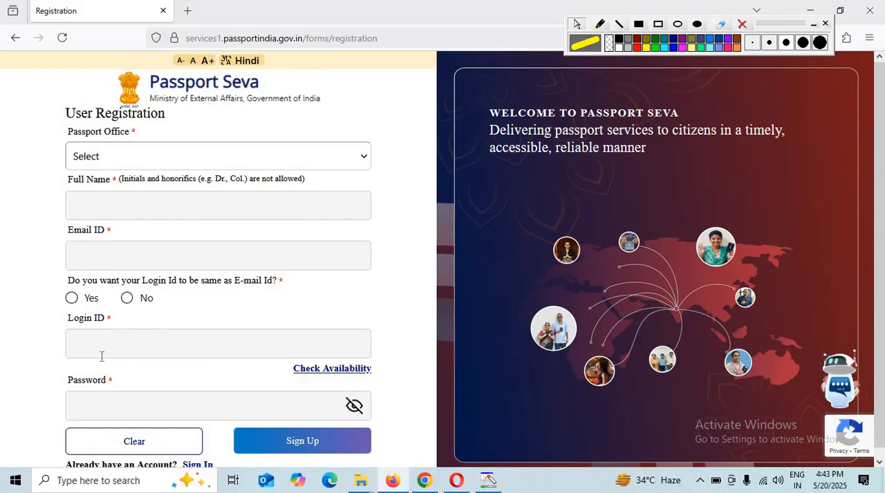
scroll(297, 408, "down", 1)
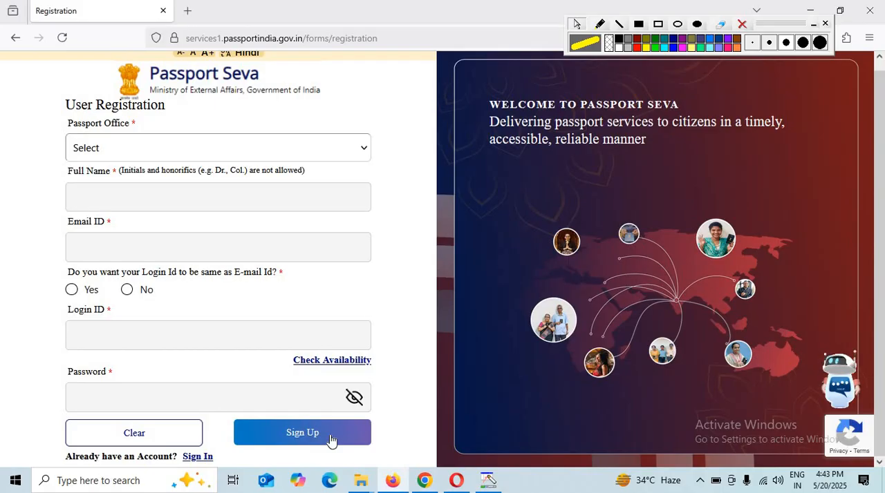
scroll(351, 201, "up", 1)
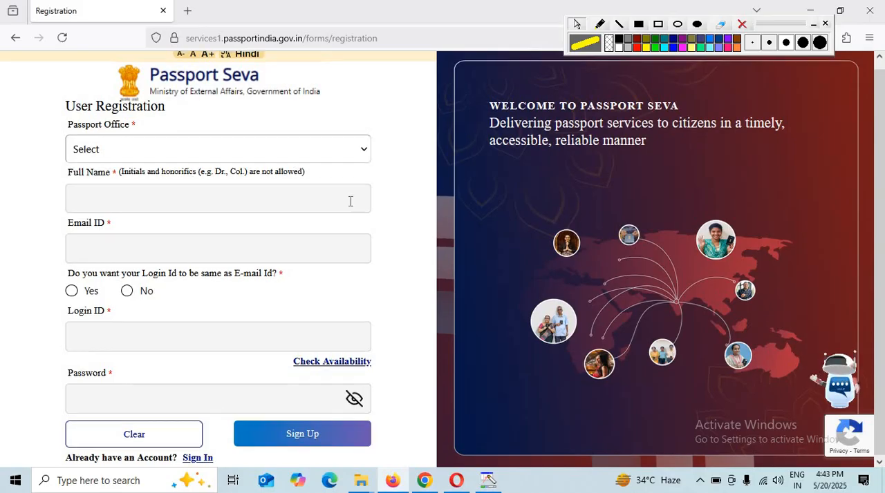
Return from user registration to the login page, enter the account's login ID and continue
scroll(335, 398, "down", 1)
left_click(198, 457)
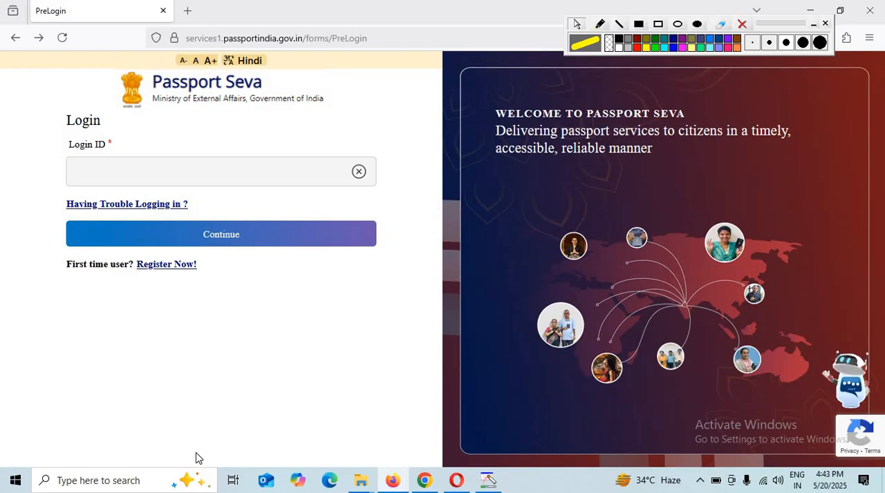
right_click(141, 168)
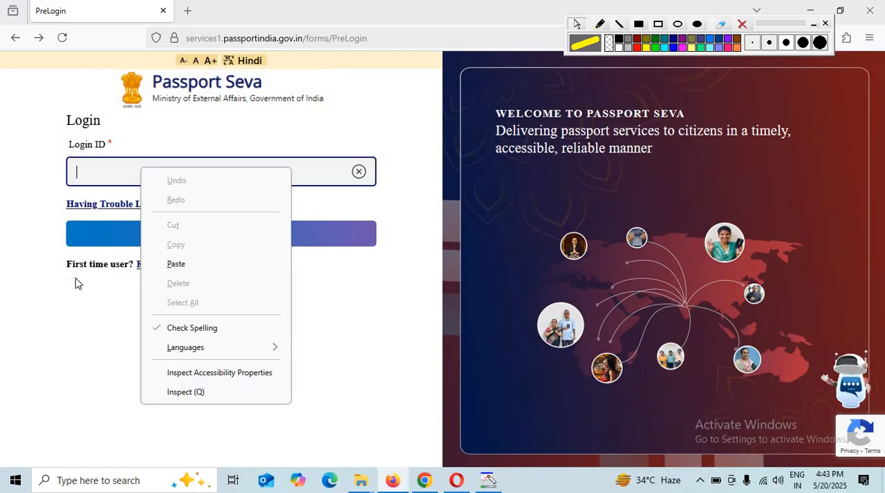
left_click(442, 329)
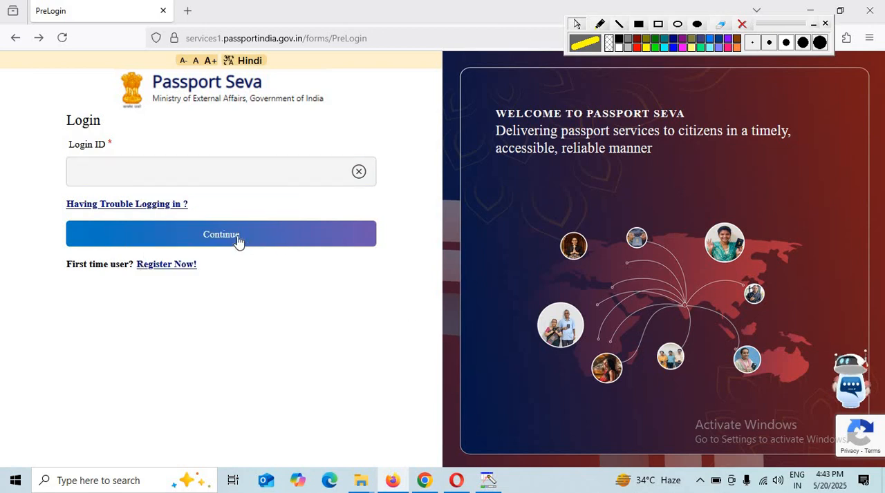
left_click(237, 241)
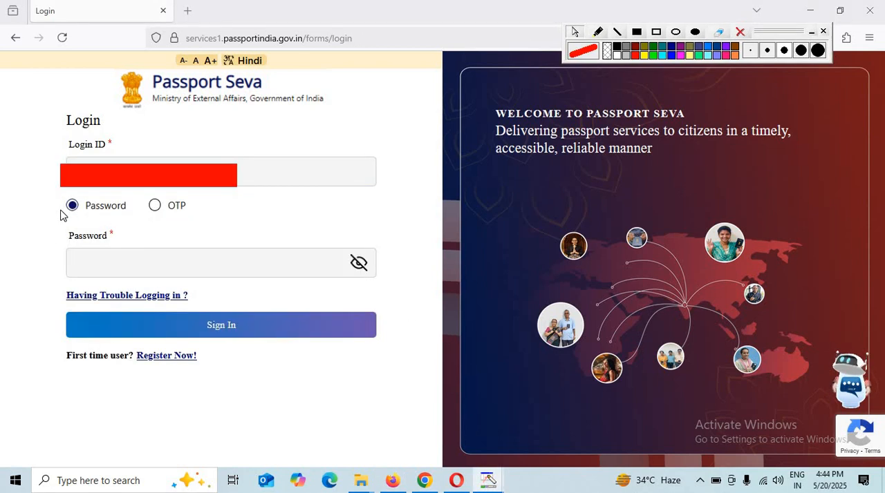
Choose password login rather than OTP, fill in the account password and sign in
left_click(155, 208)
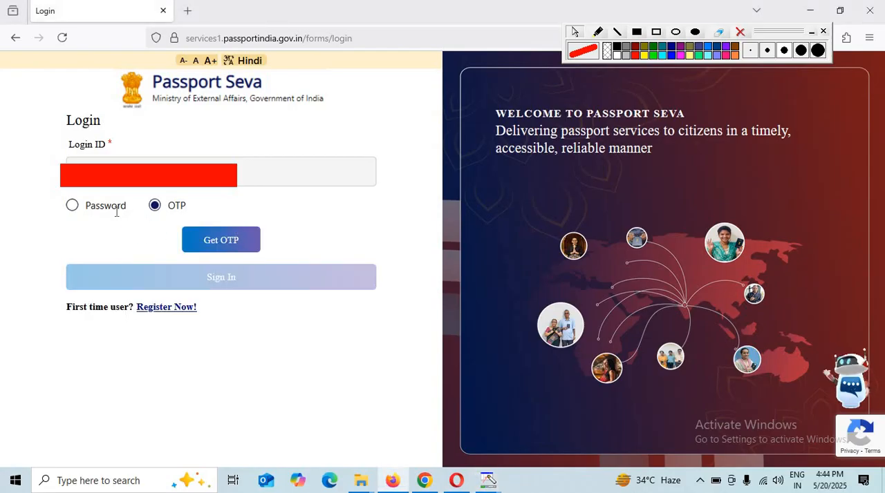
left_click(73, 207)
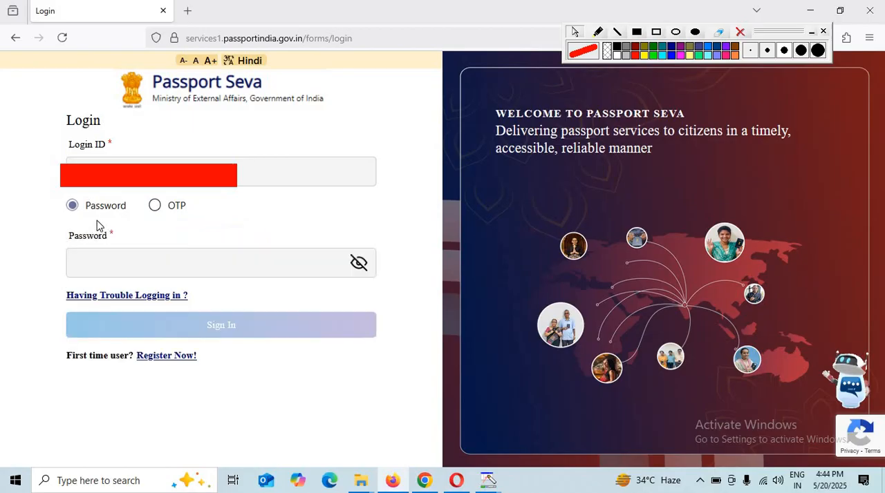
left_click(117, 263)
left_click(158, 308)
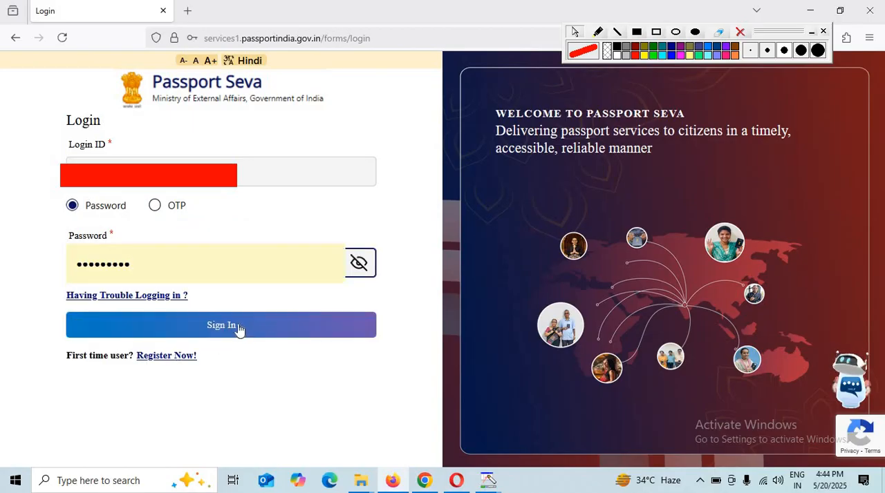
left_click(239, 330)
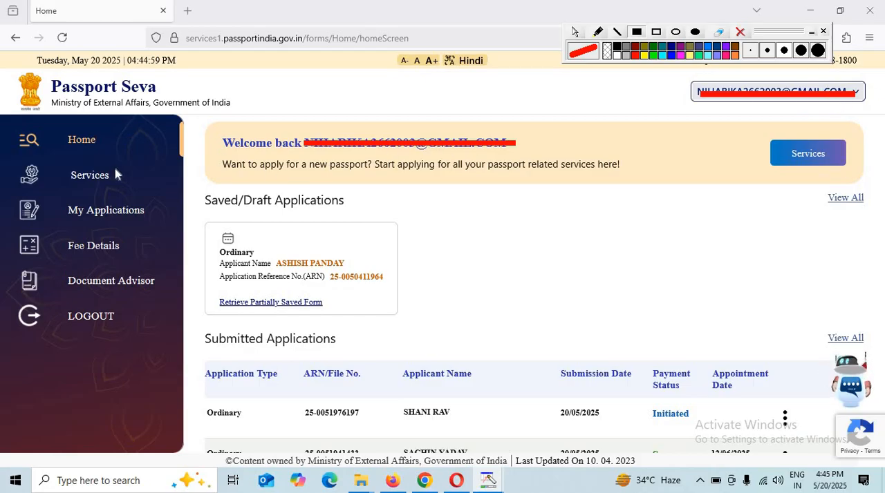
Browse the available application services and start the Fresh Passport/Re-Issue of Passport application
left_click(83, 178)
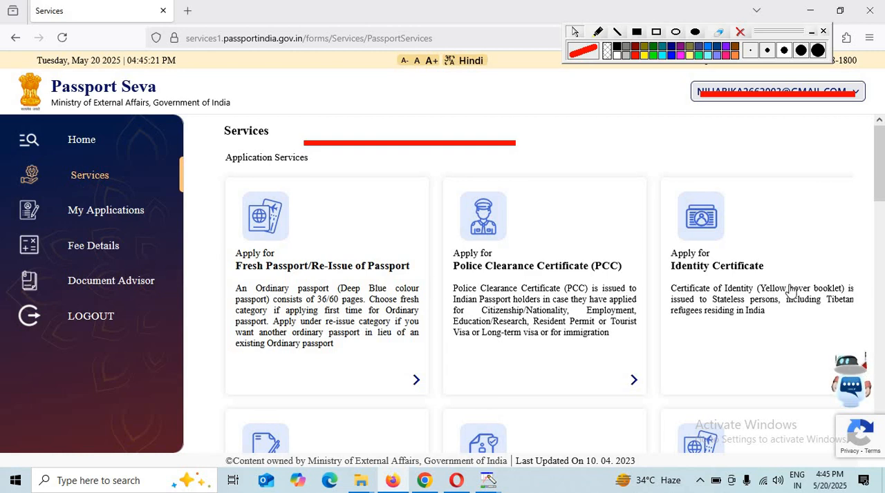
scroll(727, 283, "down", 1)
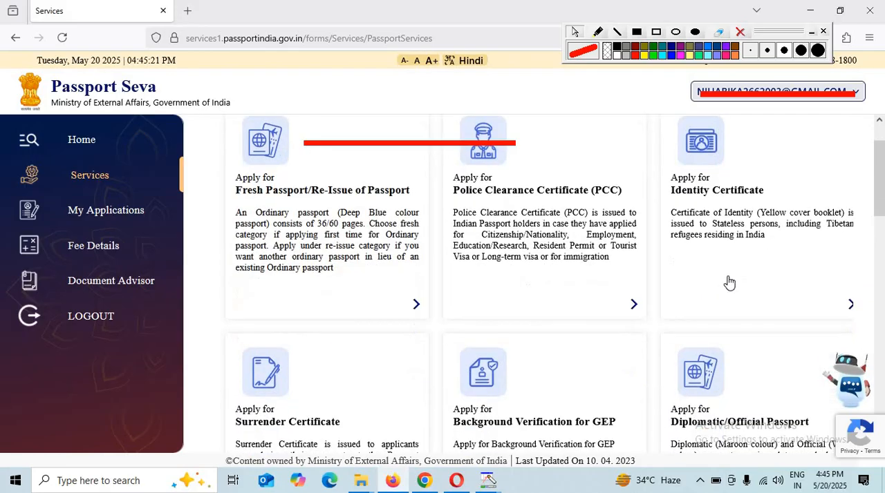
scroll(729, 283, "down", 1)
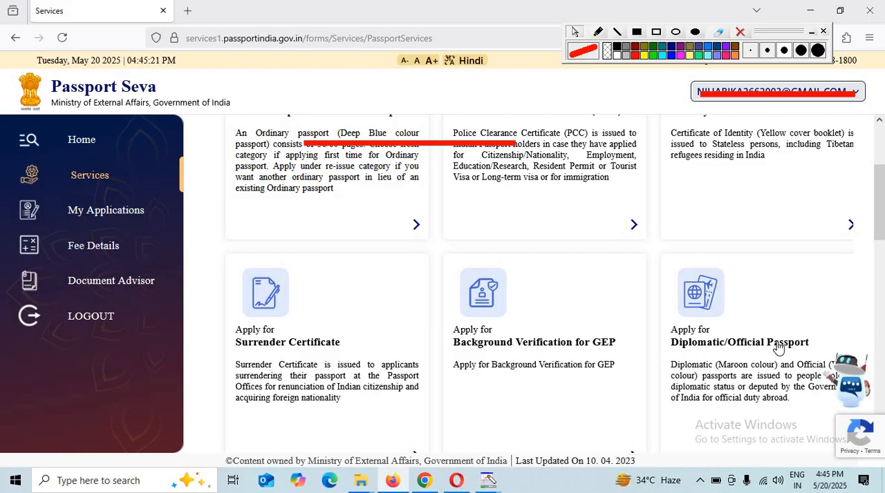
scroll(302, 359, "up", 2)
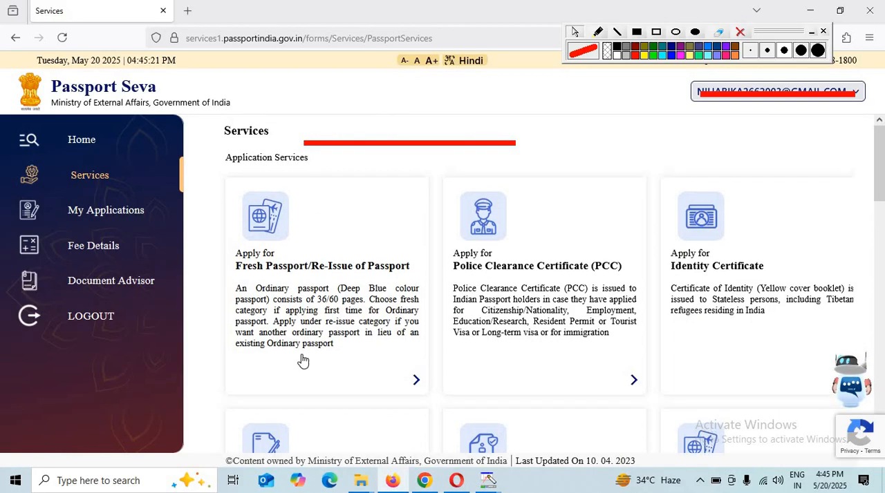
left_click(298, 276)
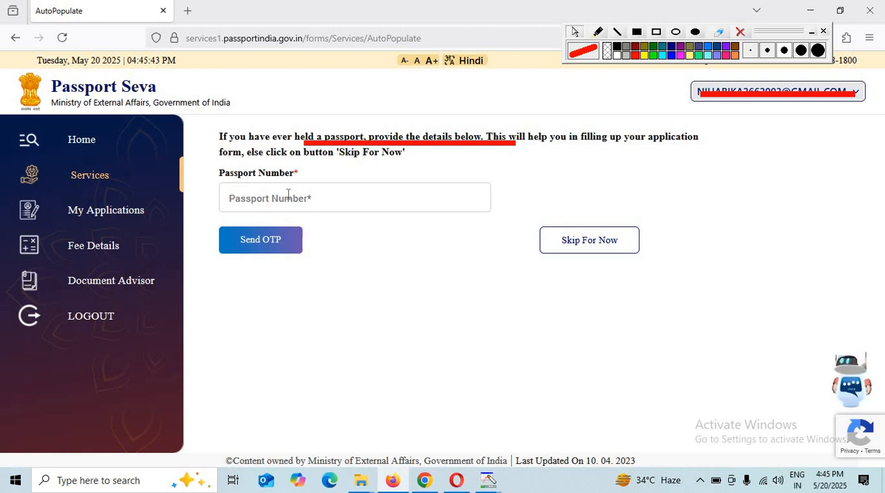
Skip entering an earlier passport number and proceed with Lucknow as the passport office
left_click(314, 203)
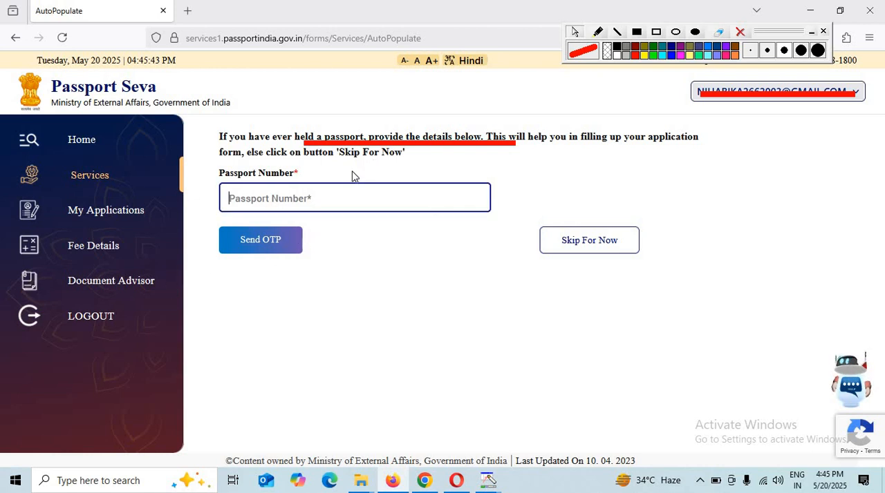
left_click_drag(338, 152, 404, 157)
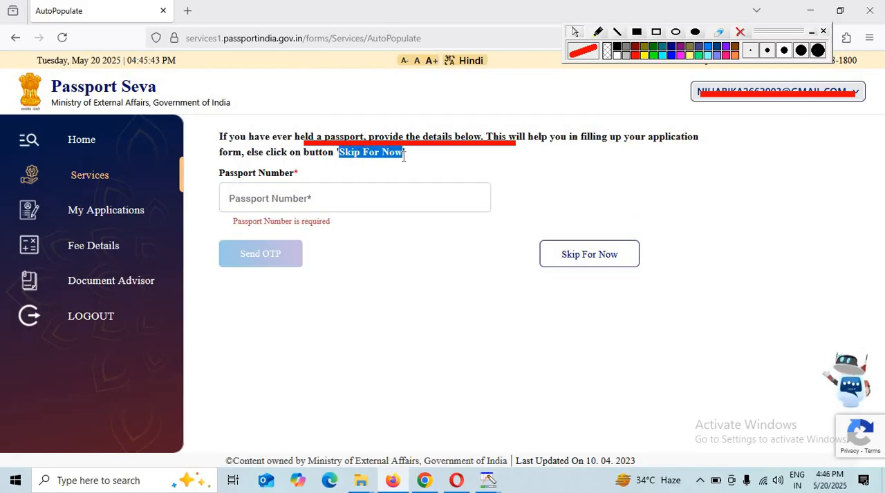
left_click(604, 273)
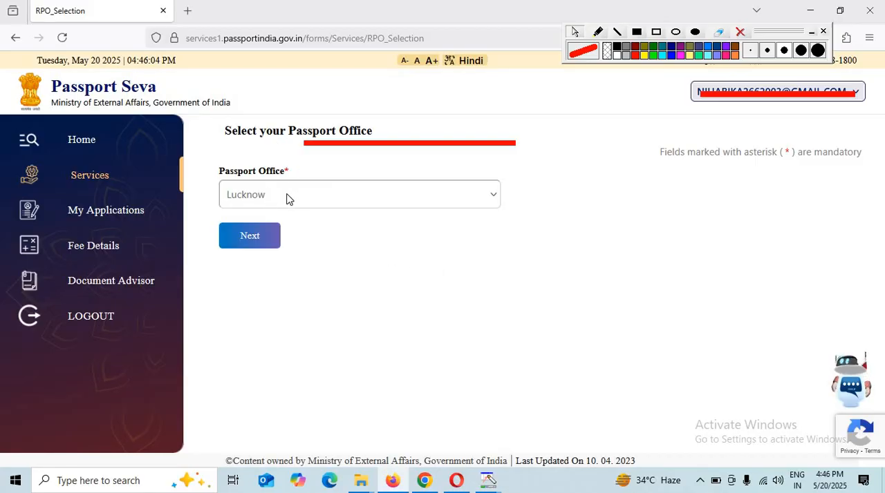
left_click(253, 243)
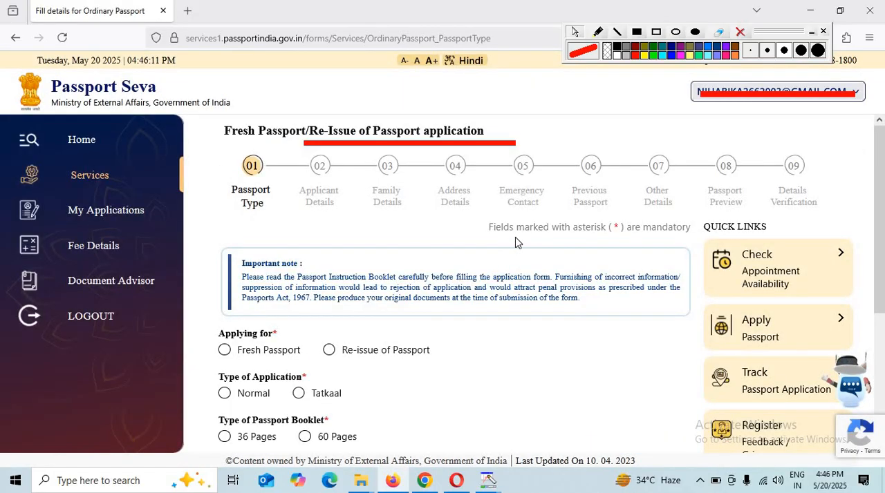
Set the passport type to Fresh Passport, Normal application and a 36 Pages booklet, and save it to continue
scroll(516, 237, "down", 2)
scroll(511, 252, "up", 2)
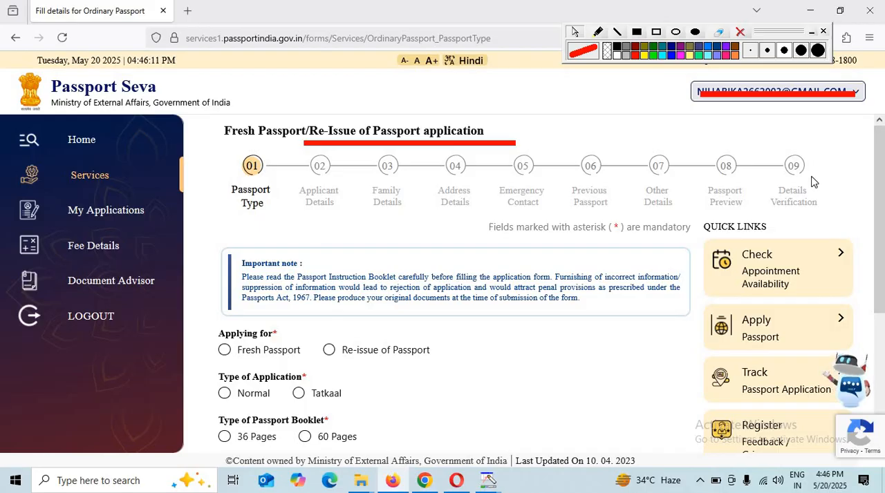
left_click(224, 351)
scroll(299, 348, "down", 2)
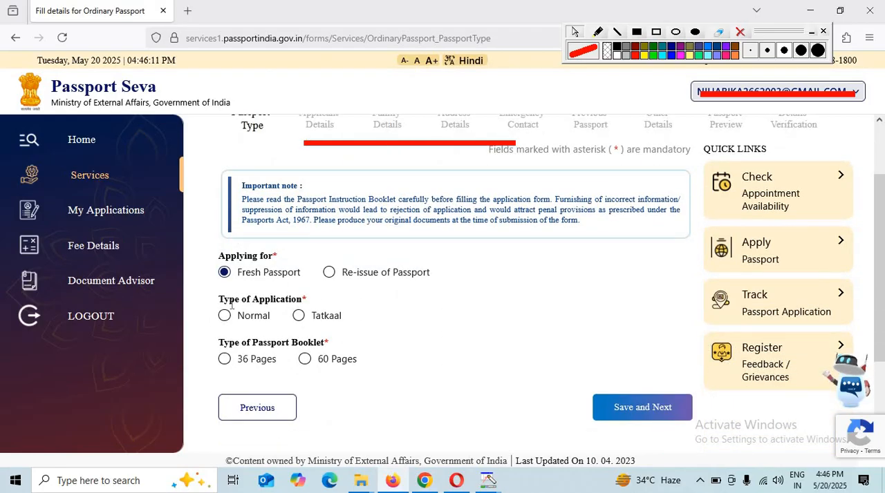
left_click_drag(218, 300, 303, 301)
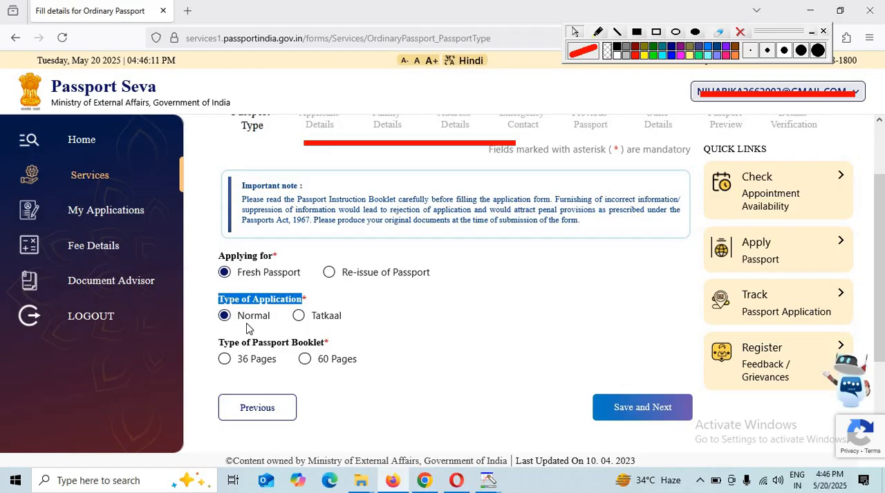
left_click_drag(218, 342, 328, 348)
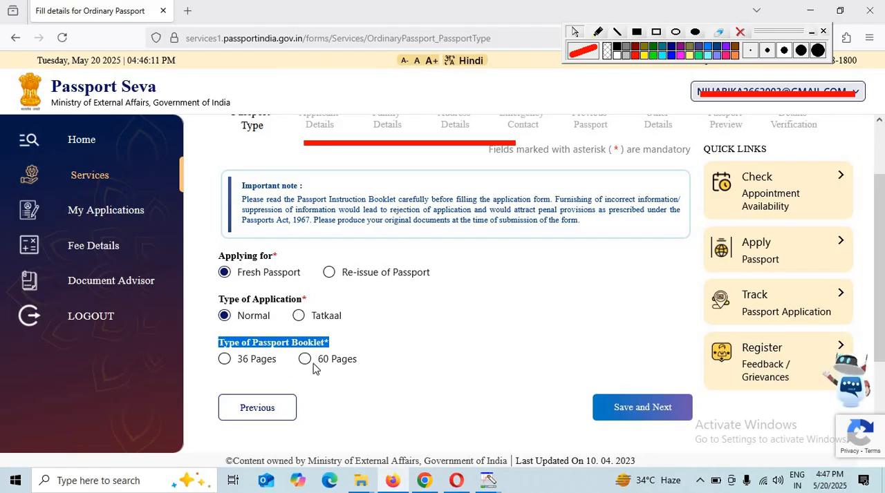
left_click(224, 359)
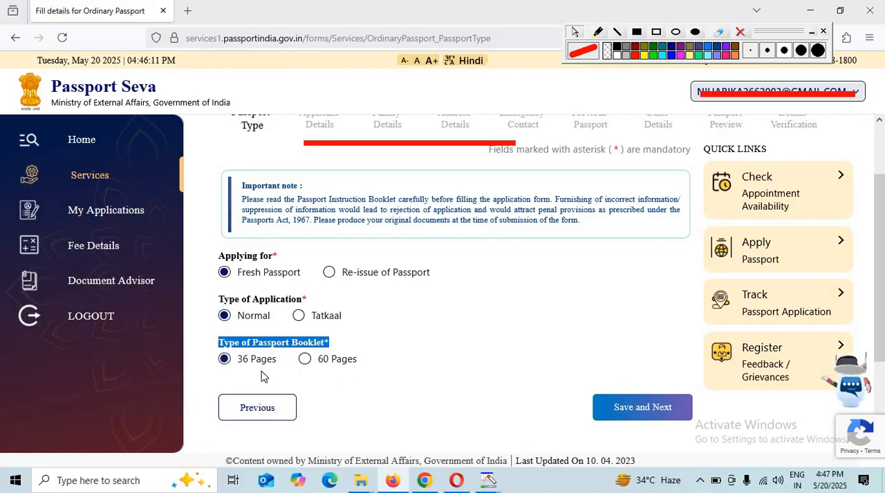
left_click(646, 412)
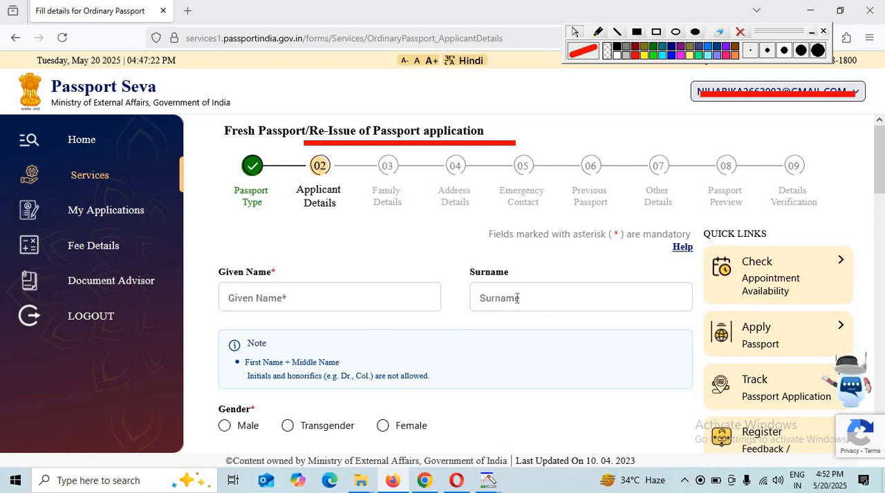
Set the applicant's gender to Male and answer No to having been known by other names
left_click(571, 289)
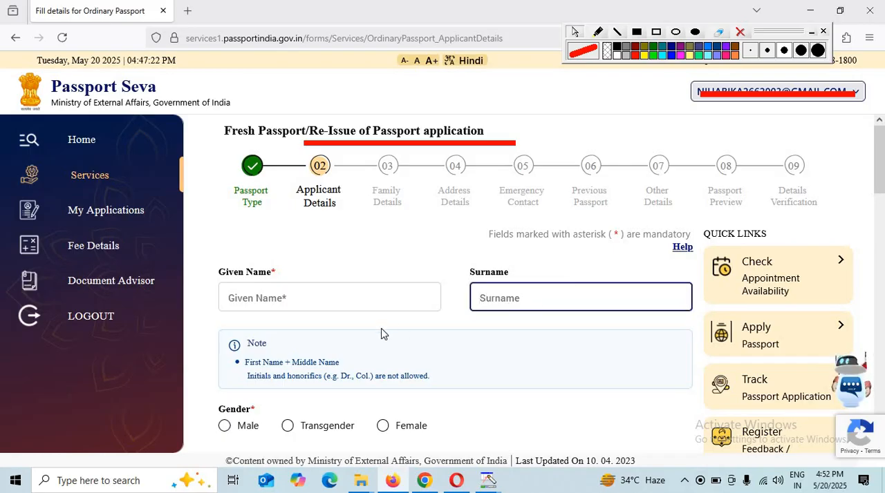
scroll(381, 335, "down", 1)
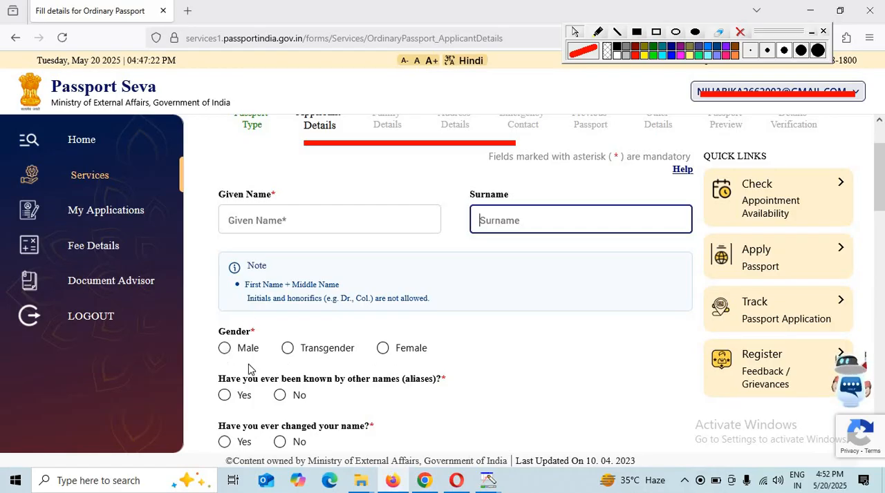
left_click(226, 356)
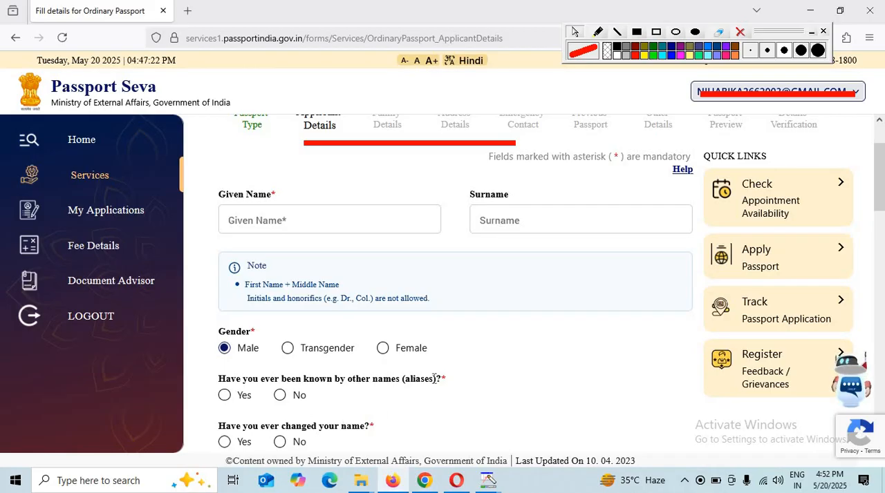
triple_click(434, 378)
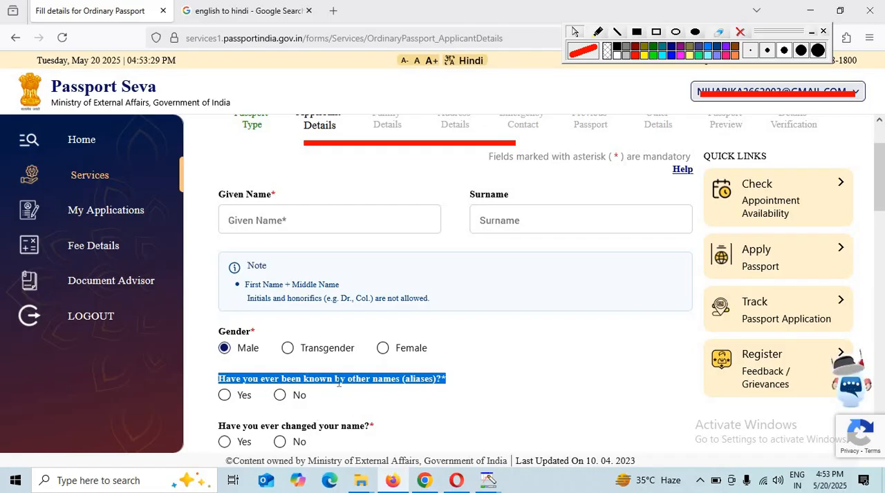
left_click(279, 395)
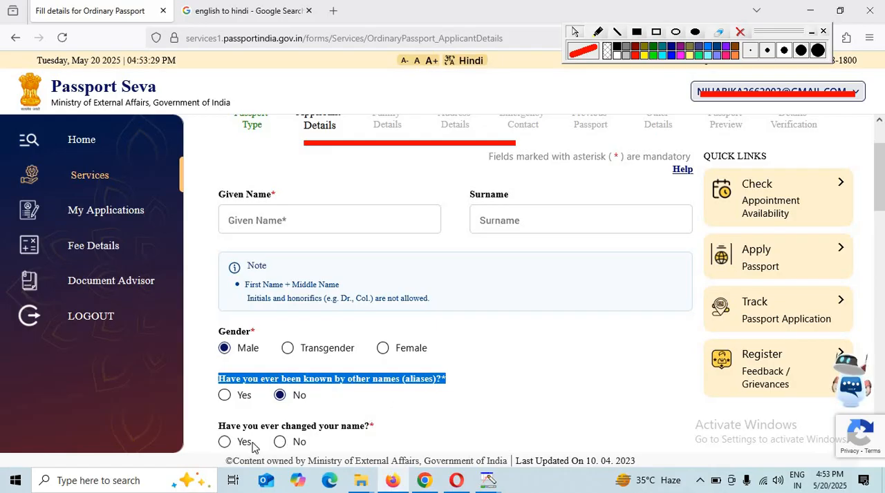
scroll(237, 440, "down", 1)
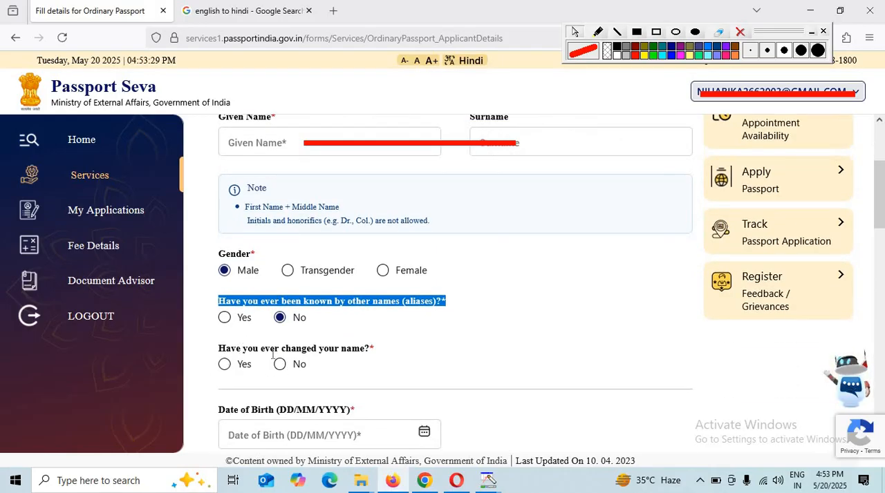
Answer No to ever having changed the name, and view the date of birth calendar without choosing a date
left_click(282, 364)
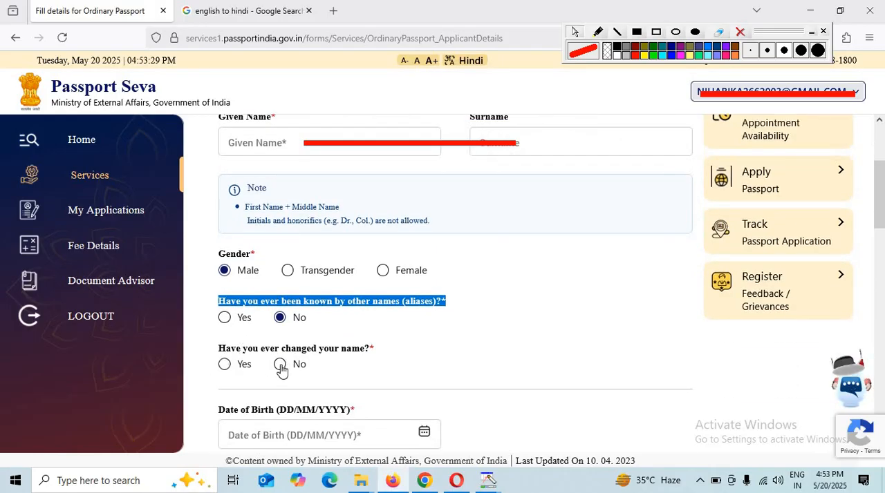
scroll(514, 372, "down", 1)
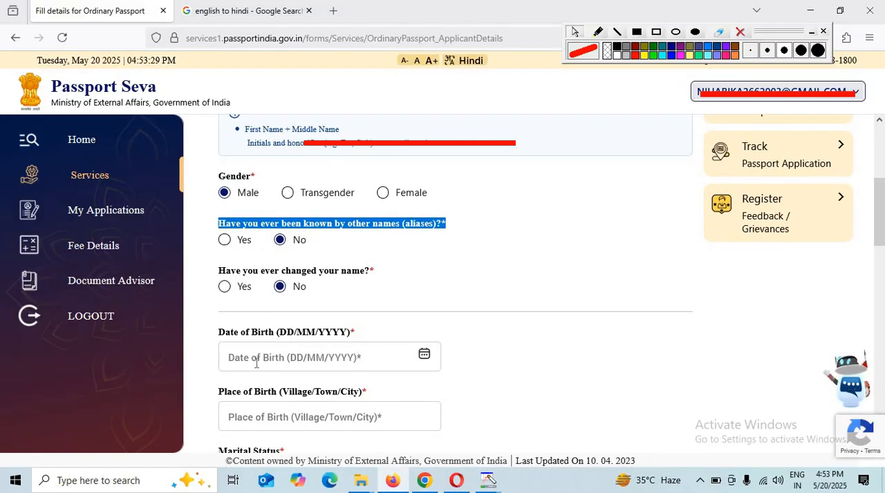
left_click(423, 357)
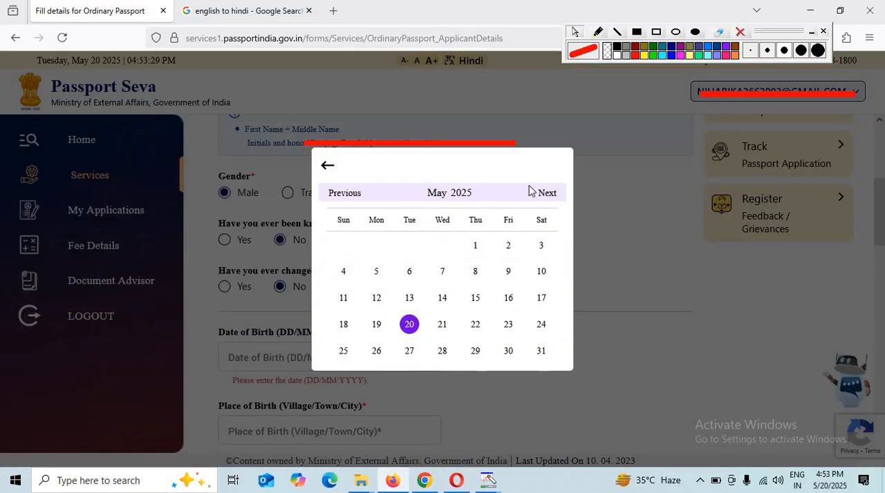
left_click(327, 165)
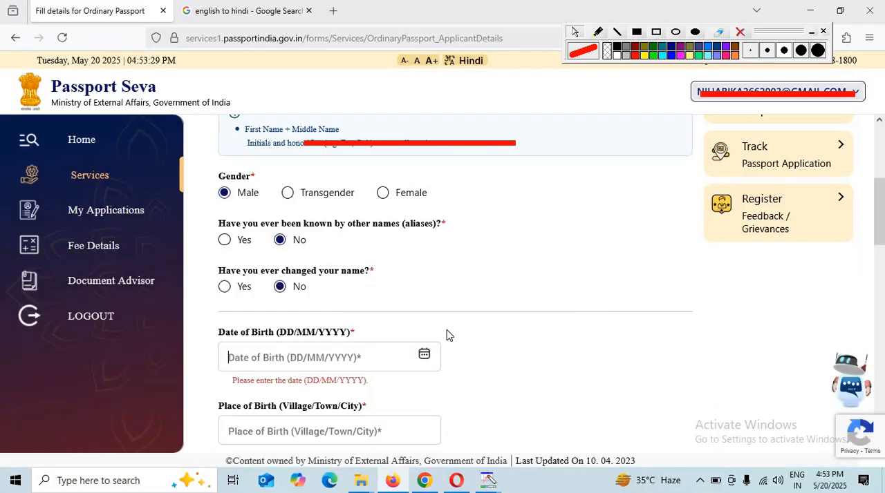
Set the applicant's marital status to Single
scroll(328, 360, "down", 1)
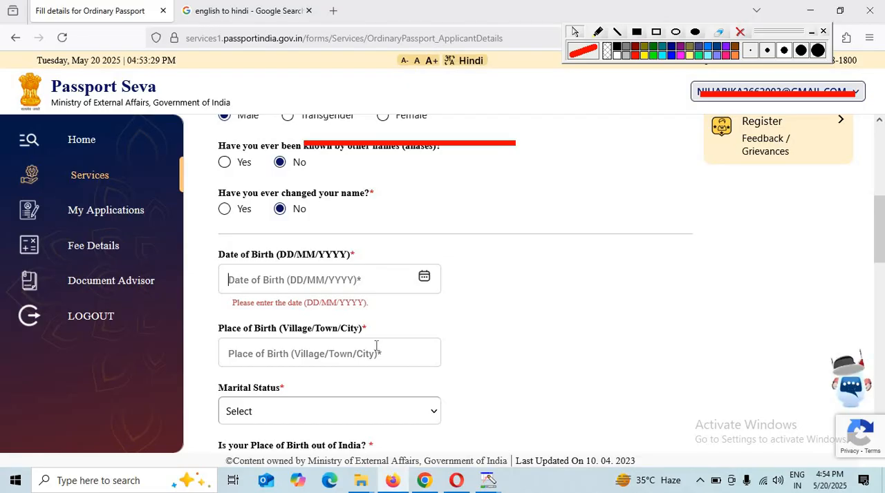
scroll(410, 354, "down", 2)
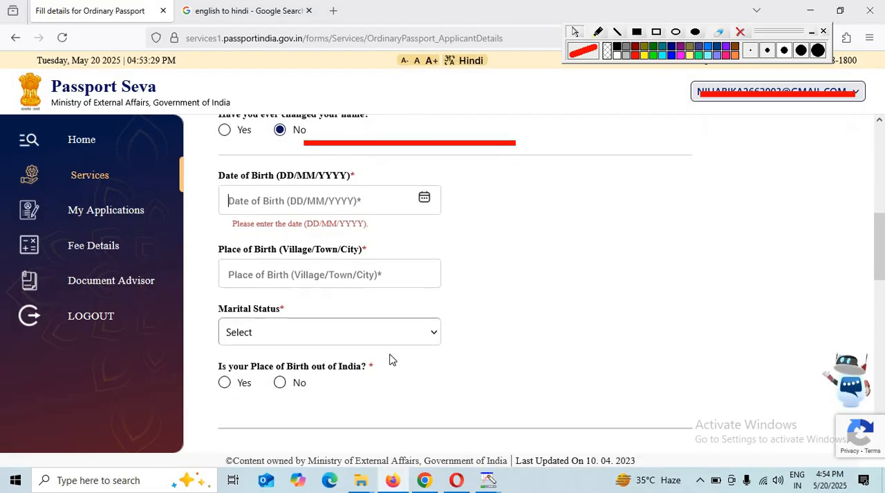
left_click(309, 257)
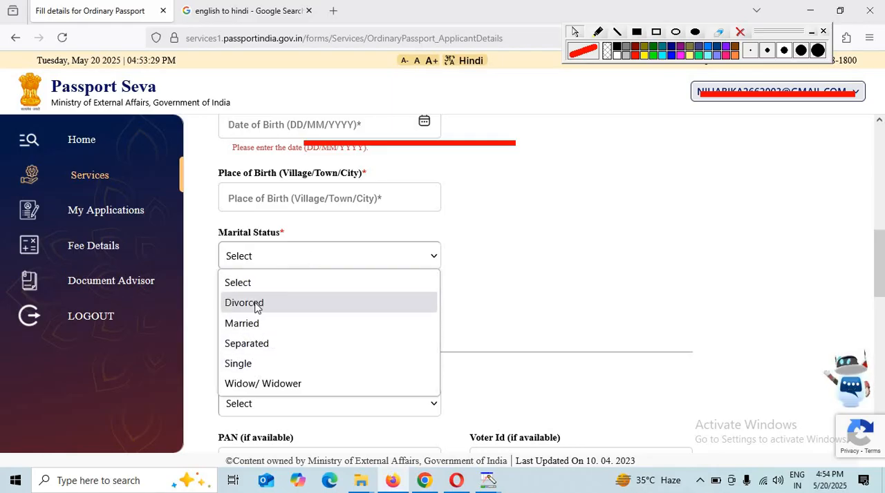
left_click(248, 366)
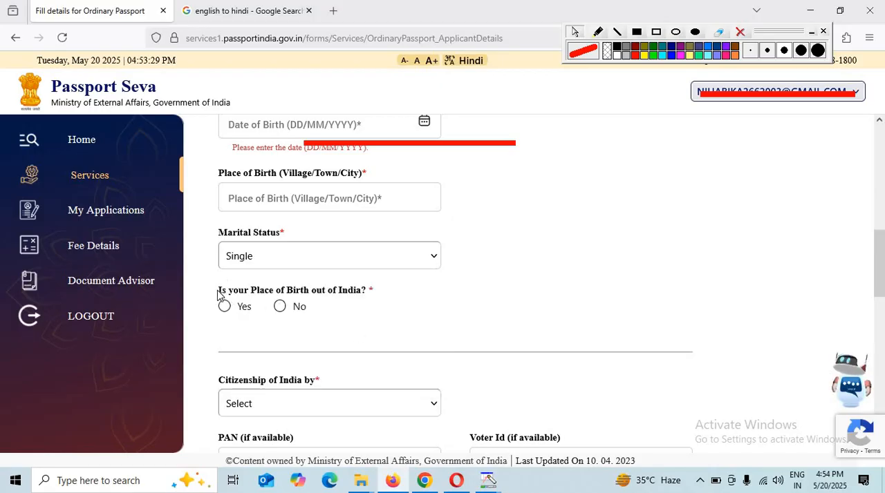
Answer No to being born outside India, and set the birth state to Uttar Pradesh and the district to Azamgarh
left_click_drag(251, 290, 400, 293)
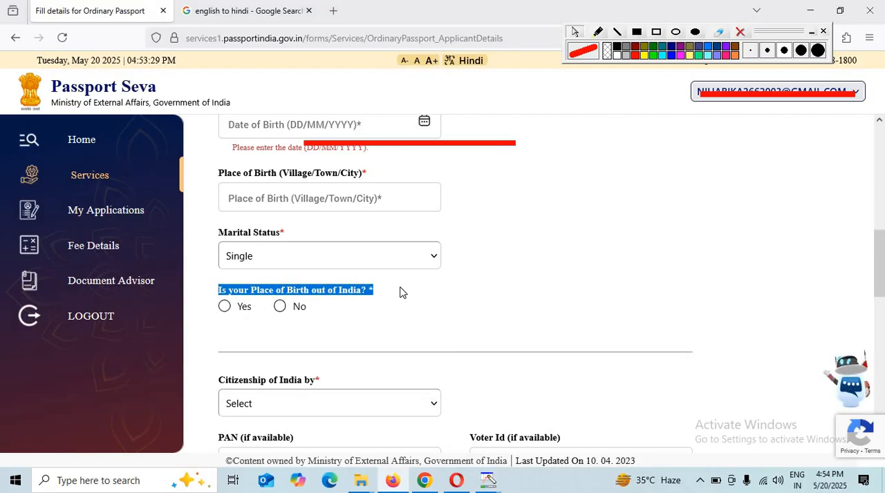
left_click(280, 307)
left_click(335, 364)
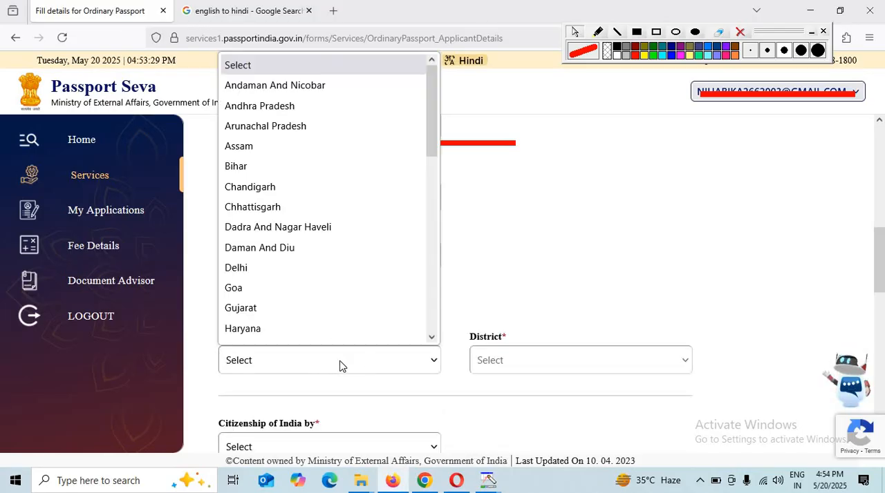
scroll(319, 277, "down", 8)
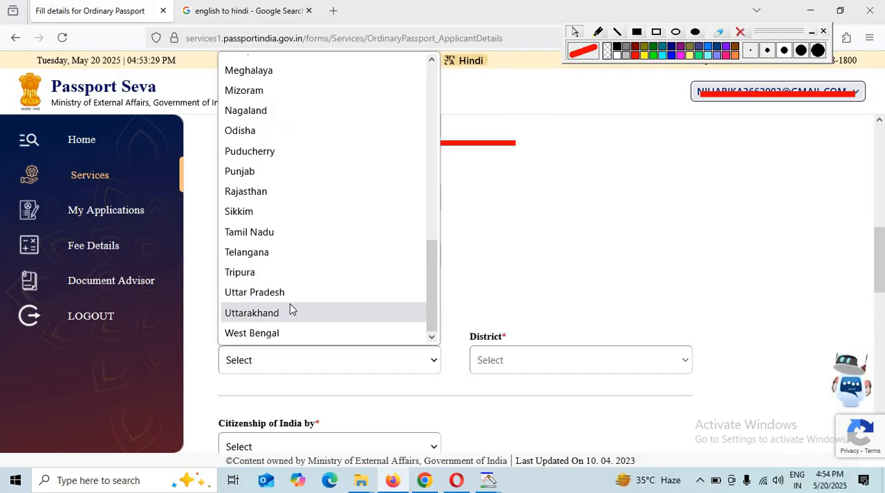
left_click(290, 298)
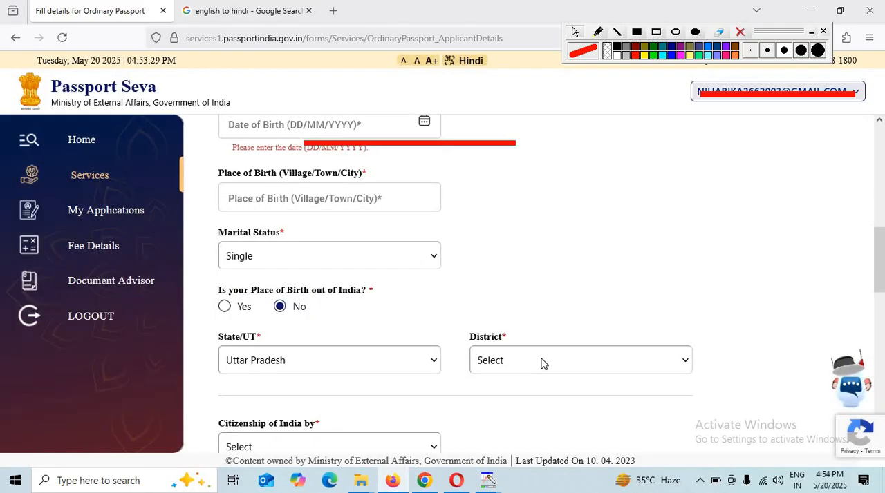
left_click(544, 357)
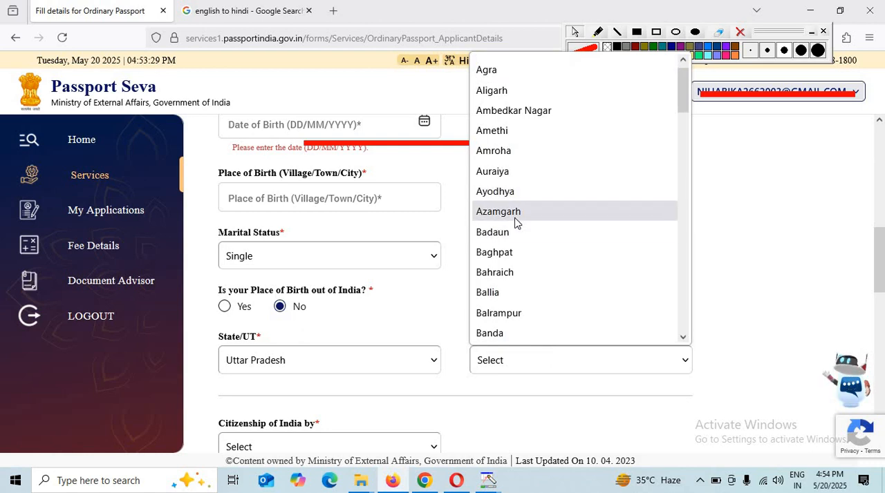
left_click(515, 217)
Set Citizenship of India by to Birth, and go over the optional PAN and Voter Id fields without filling them
scroll(484, 297, "down", 2)
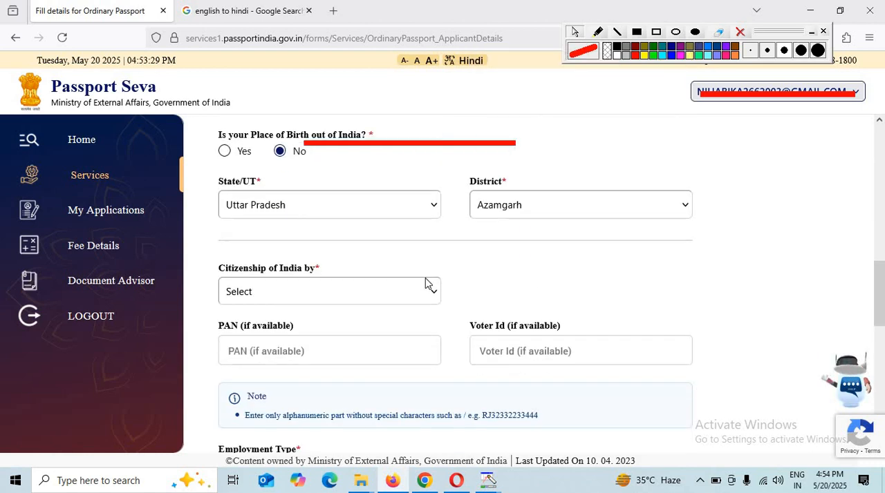
left_click(289, 292)
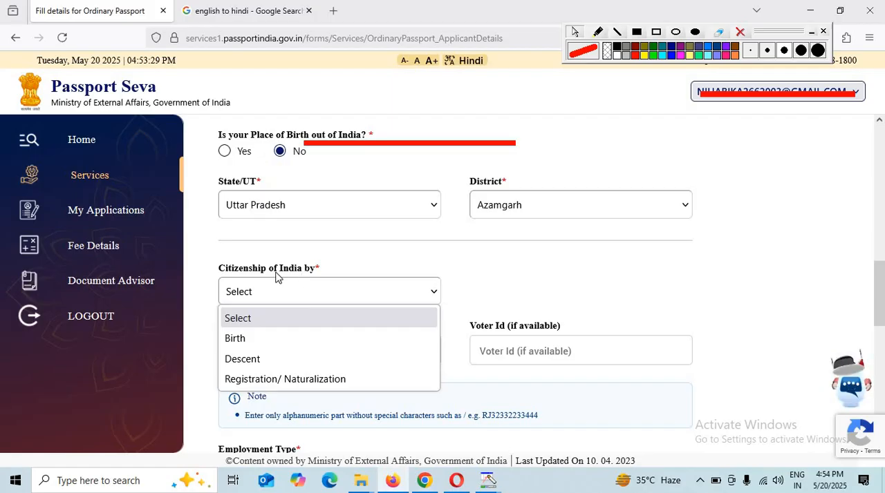
left_click(264, 337)
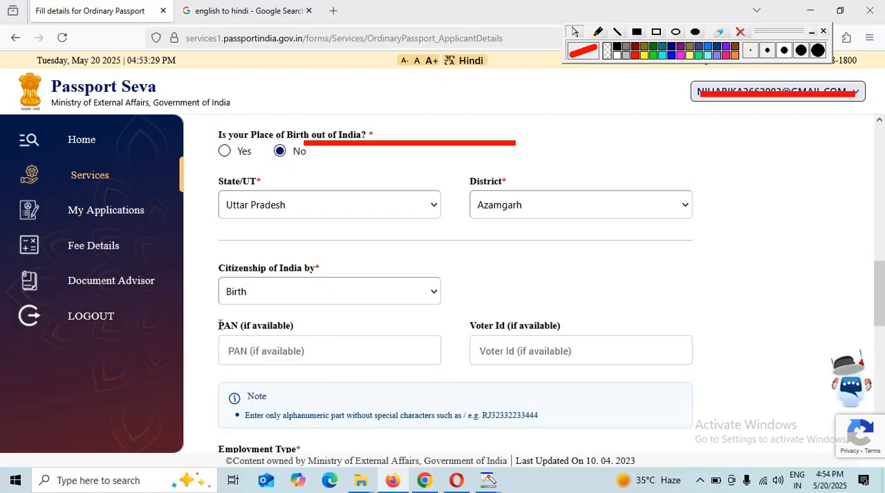
left_click_drag(278, 325, 319, 329)
left_click(288, 340)
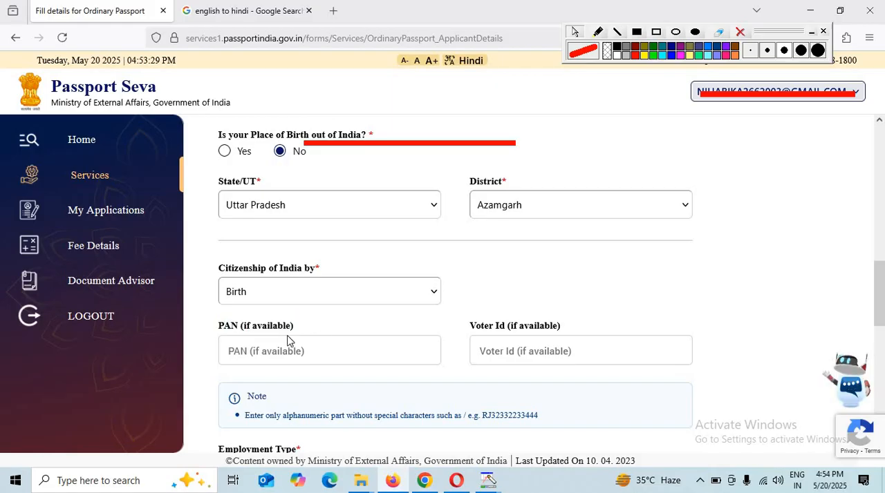
left_click(323, 349)
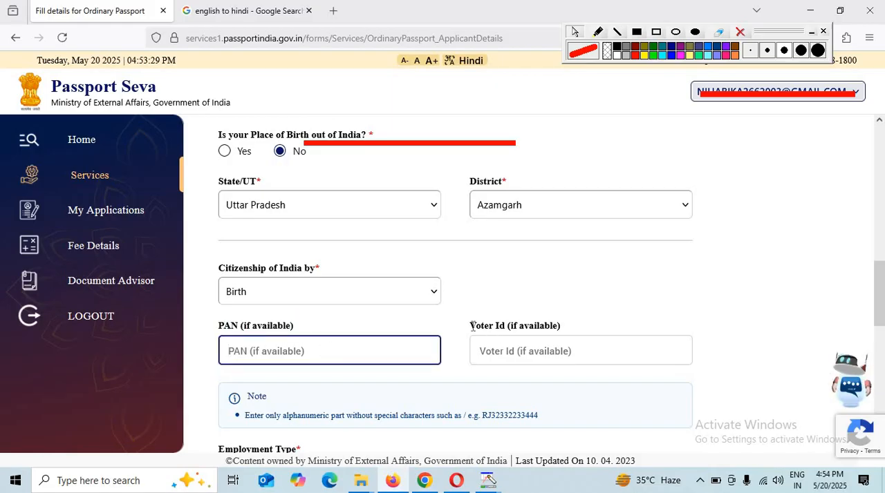
left_click_drag(469, 325, 566, 363)
left_click(540, 353)
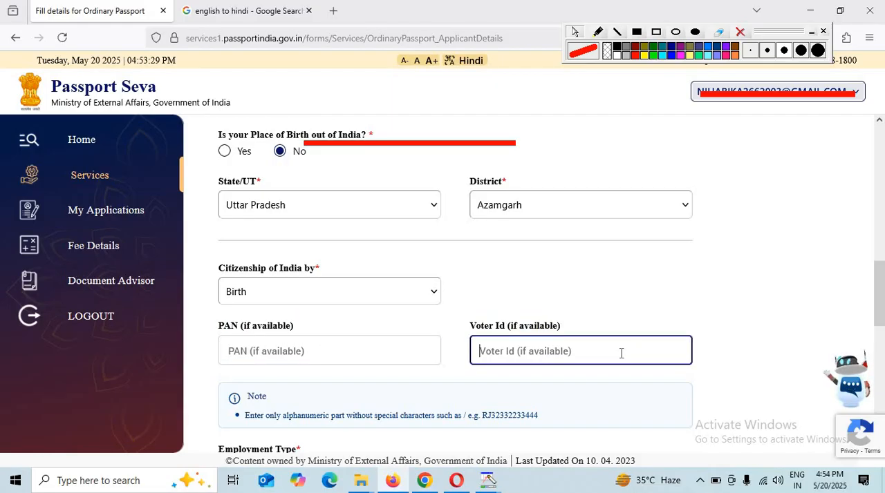
Set the applicant's employment type to Not Employed
scroll(605, 353, "down", 2)
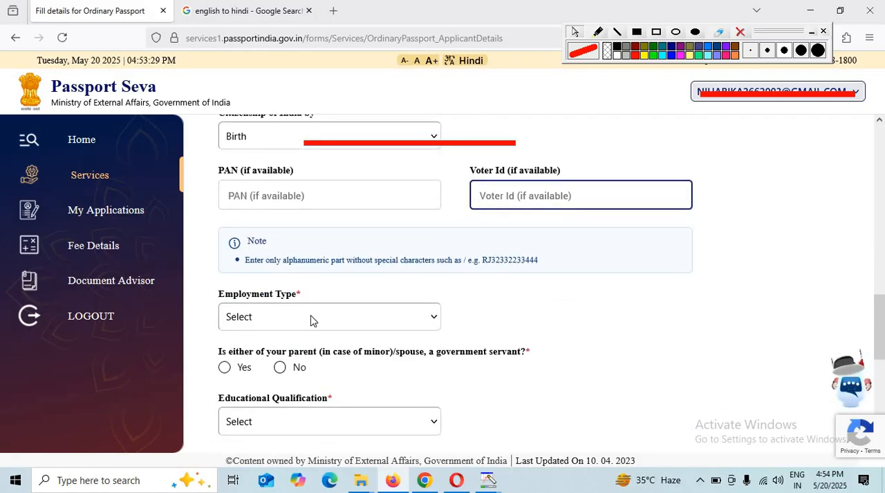
left_click(312, 320)
left_click(217, 305)
left_click(136, 282)
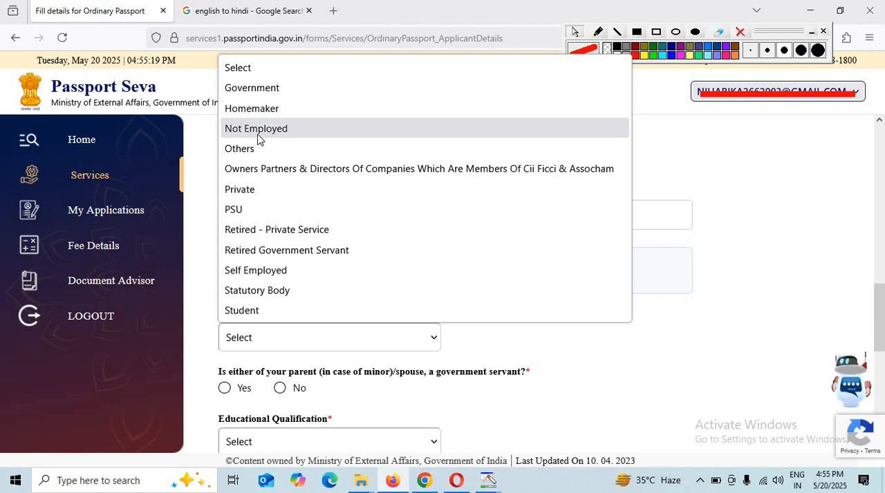
key("Escape")
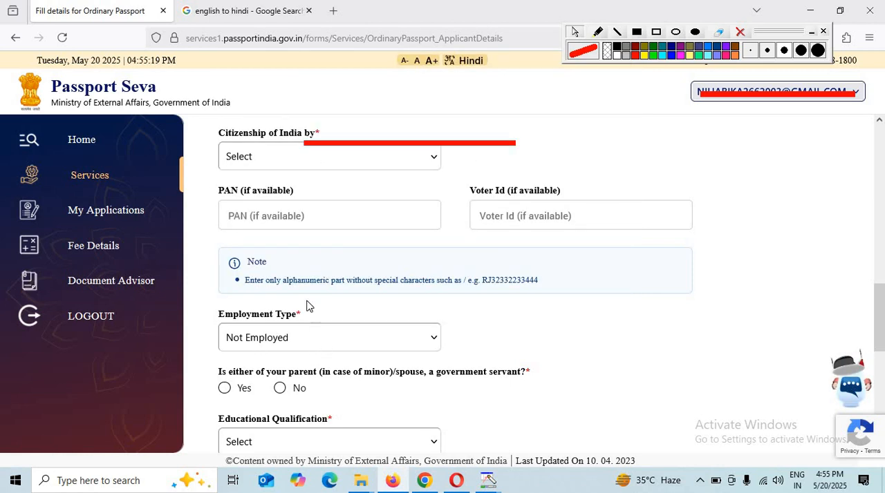
left_click(306, 327)
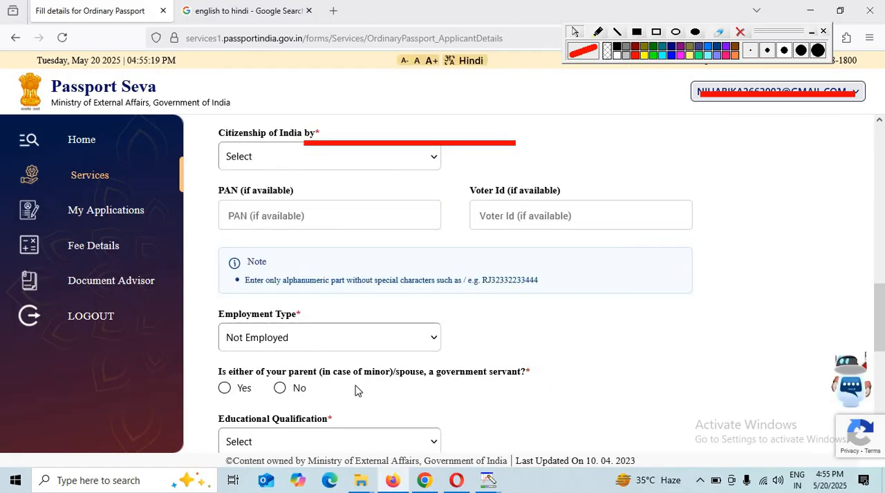
left_click(473, 355)
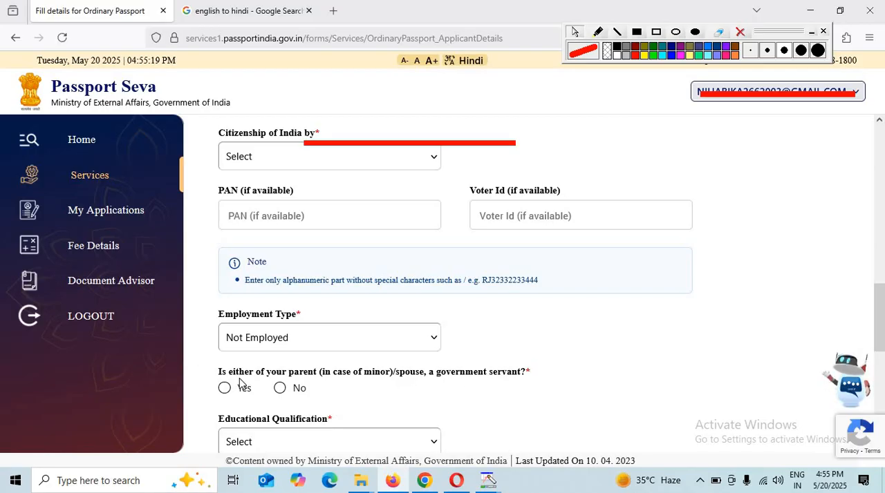
Answer No to either parent or the spouse being a government servant
left_click_drag(247, 382, 290, 377)
left_click(390, 383)
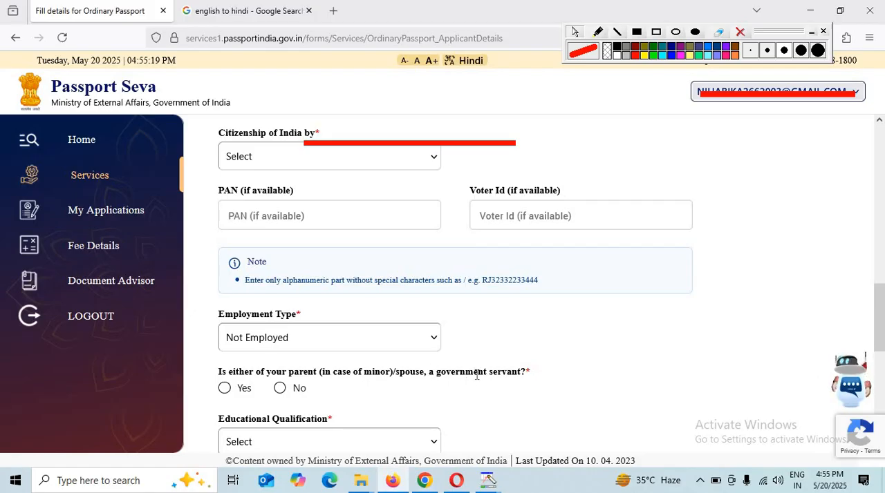
triple_click(298, 373)
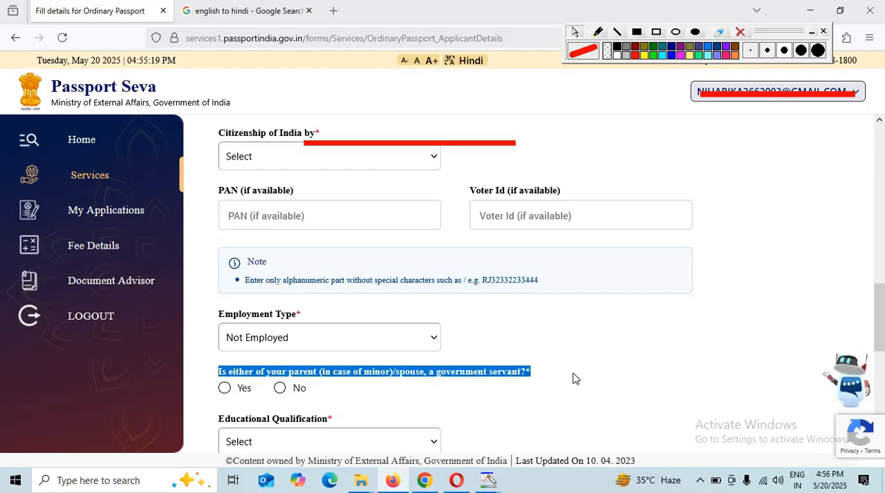
left_click(292, 398)
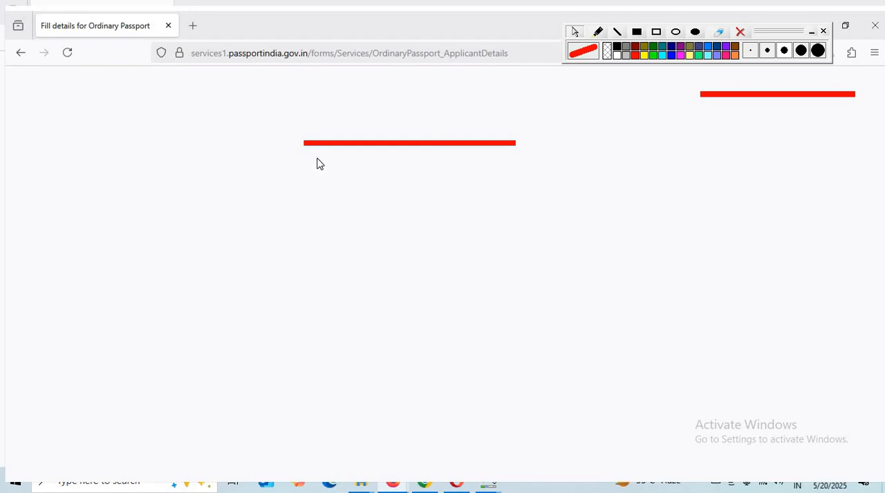
Set the educational qualification to 10th Pass And Above
scroll(318, 164, "down", 2)
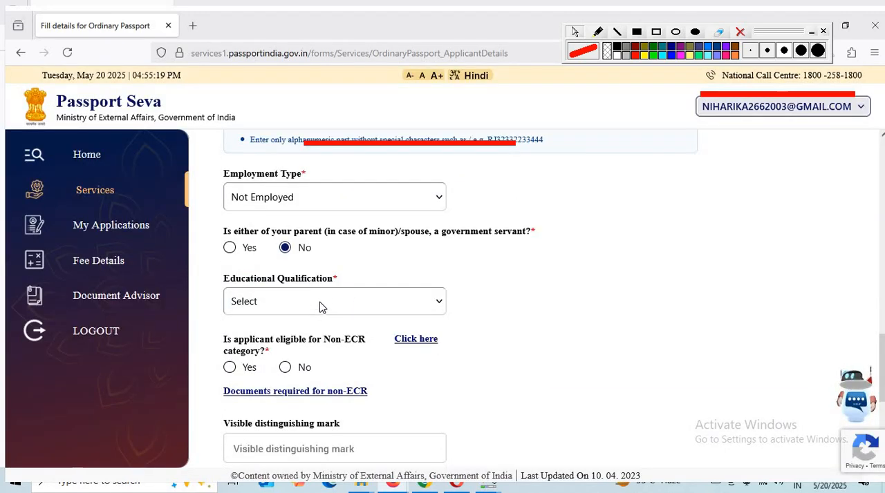
left_click(423, 304)
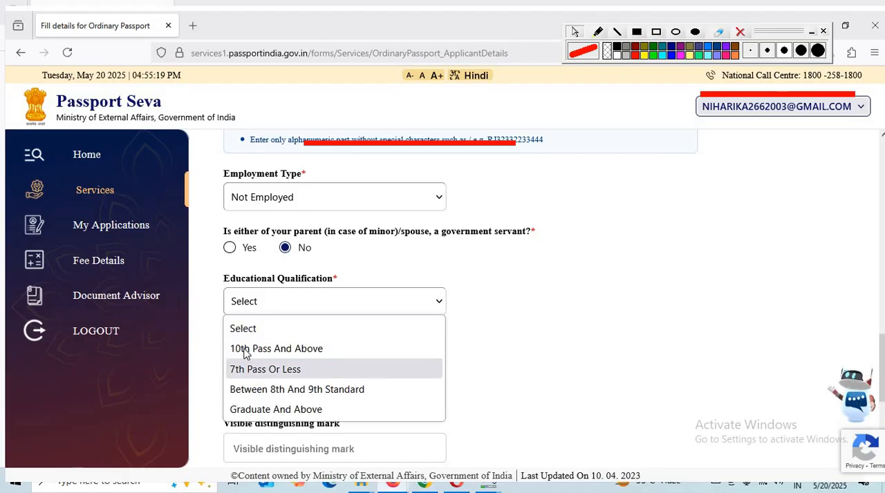
left_click(310, 360)
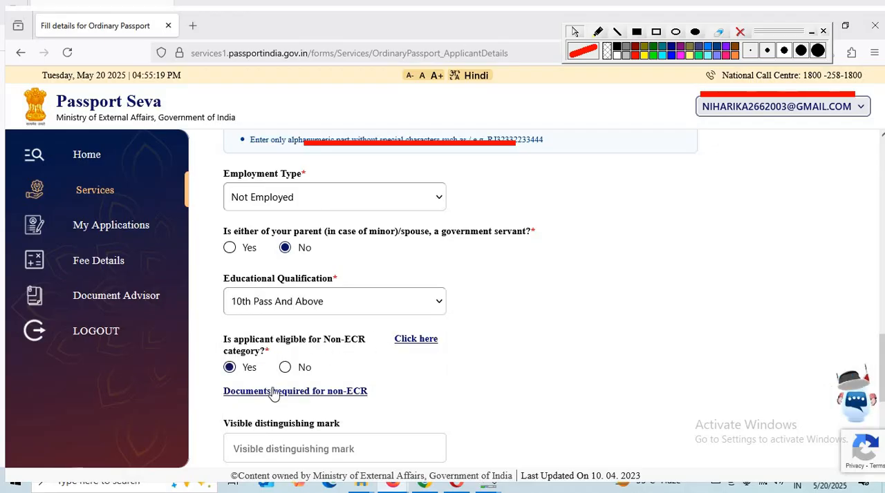
Examine the Visible distinguishing mark and optional Aadhaar Number fields without filling them
scroll(271, 306, "down", 2)
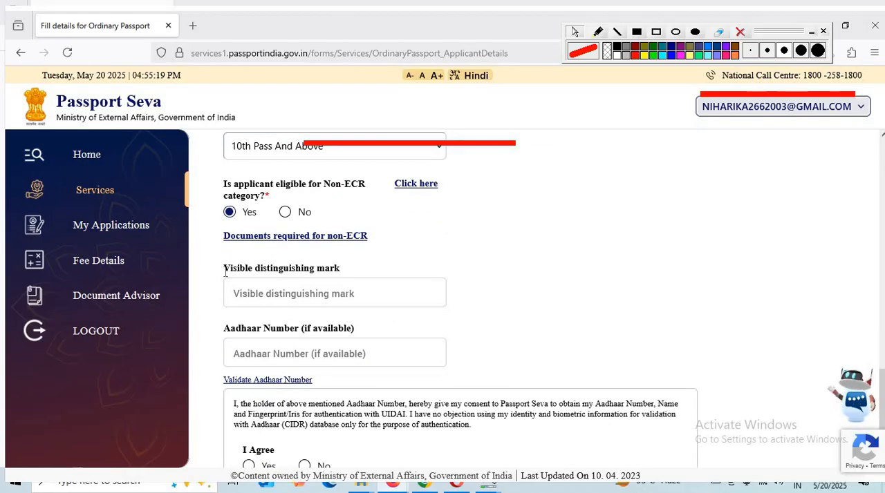
left_click_drag(225, 271, 350, 283)
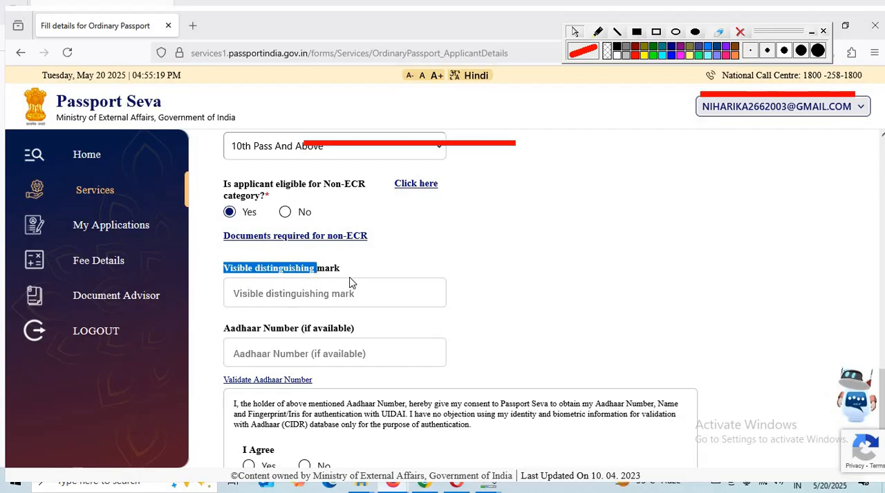
left_click(341, 269)
left_click_drag(270, 268, 333, 266)
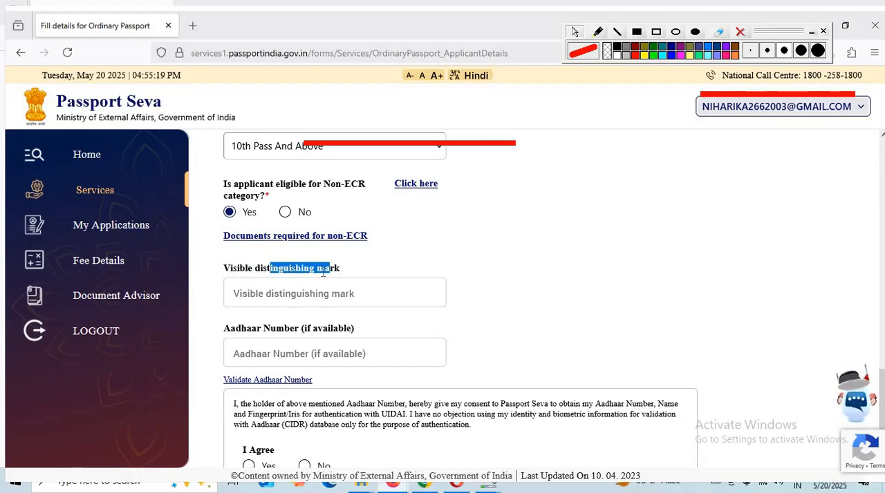
left_click(235, 333)
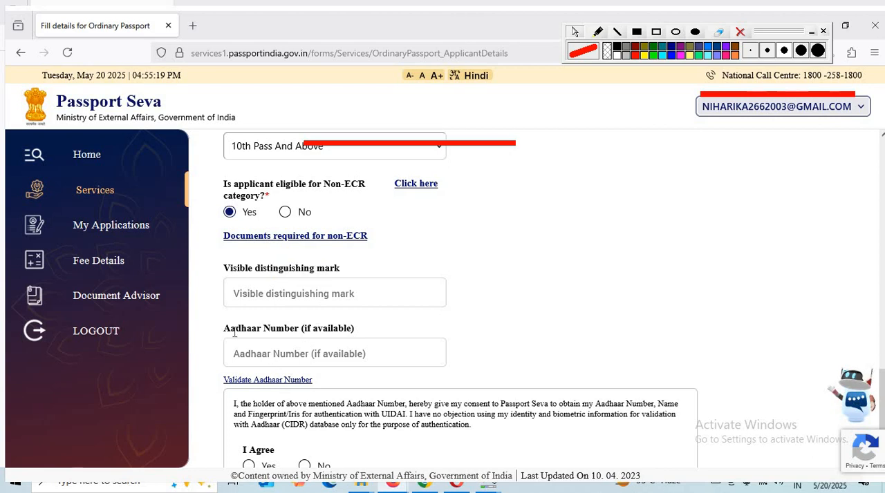
triple_click(235, 334)
Examine the father's, mother's and legal guardian's name and surname fields in the family details without filling them
scroll(242, 339, "down", 1)
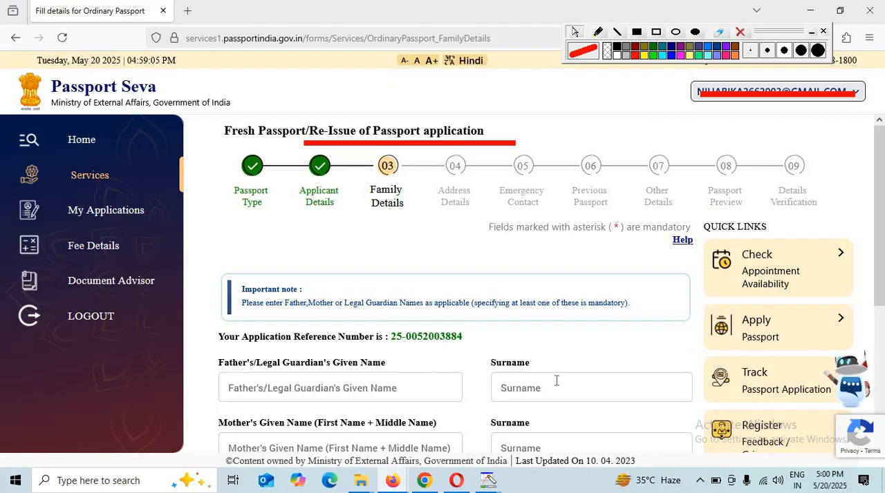
scroll(556, 376, "down", 3)
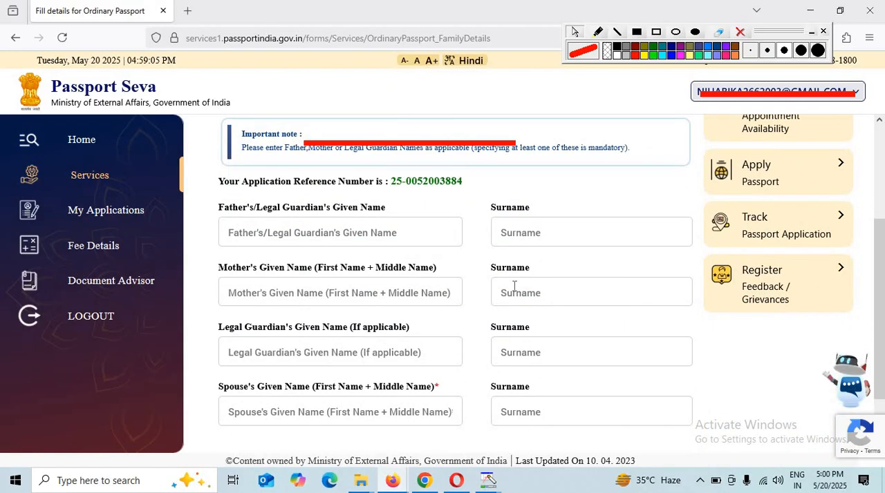
left_click_drag(502, 277, 550, 270)
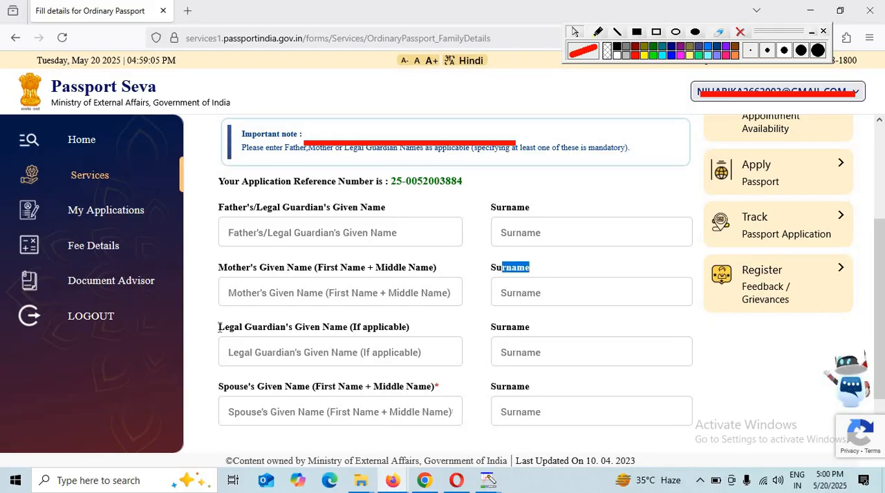
left_click_drag(220, 326, 357, 336)
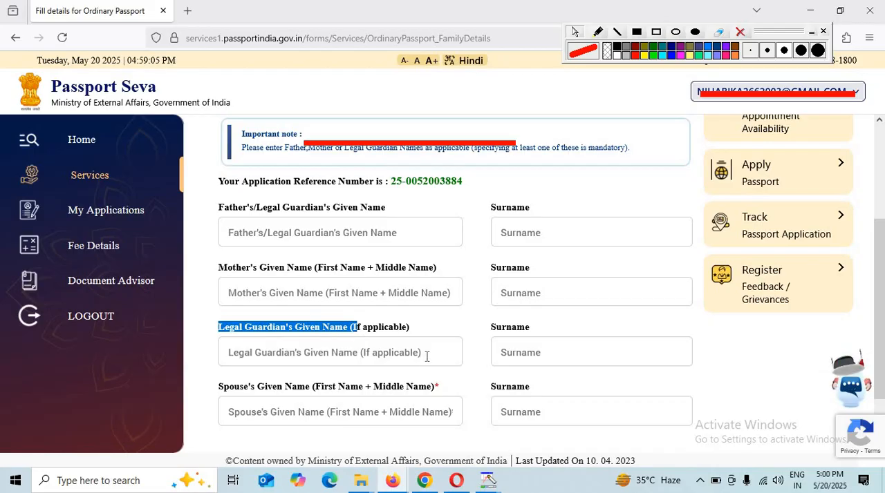
left_click(362, 354)
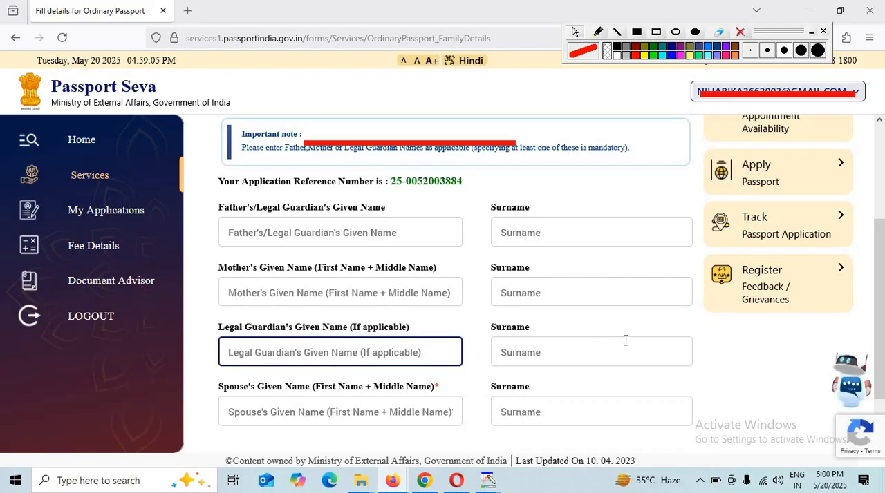
scroll(600, 362, "down", 1)
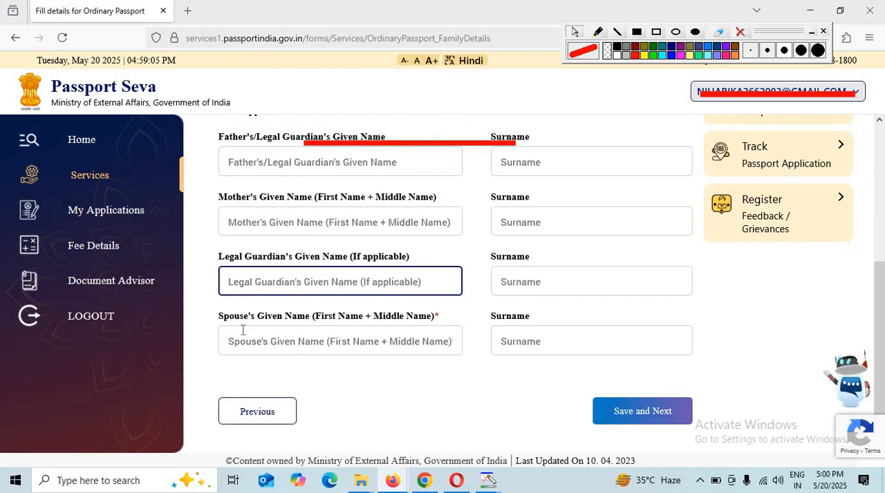
Check the spouse's given name and surname fields, and save the family details to continue to the address details
left_click_drag(225, 319, 465, 332)
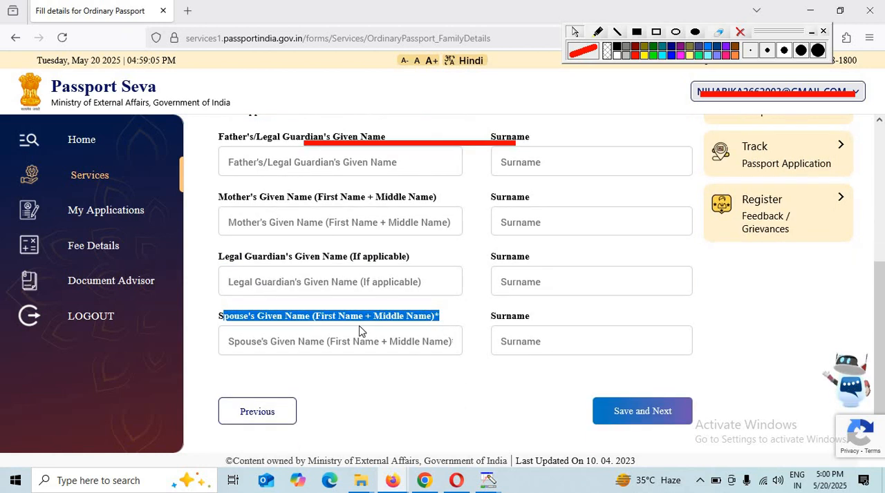
left_click(304, 342)
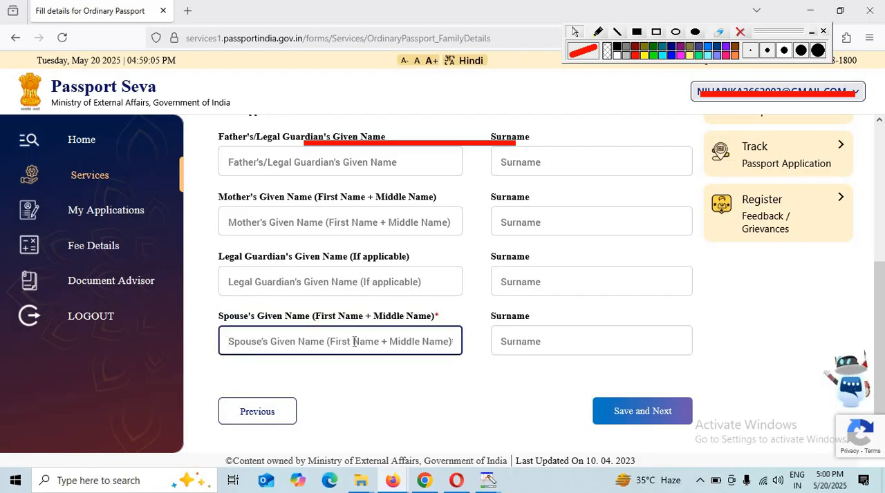
left_click(505, 341)
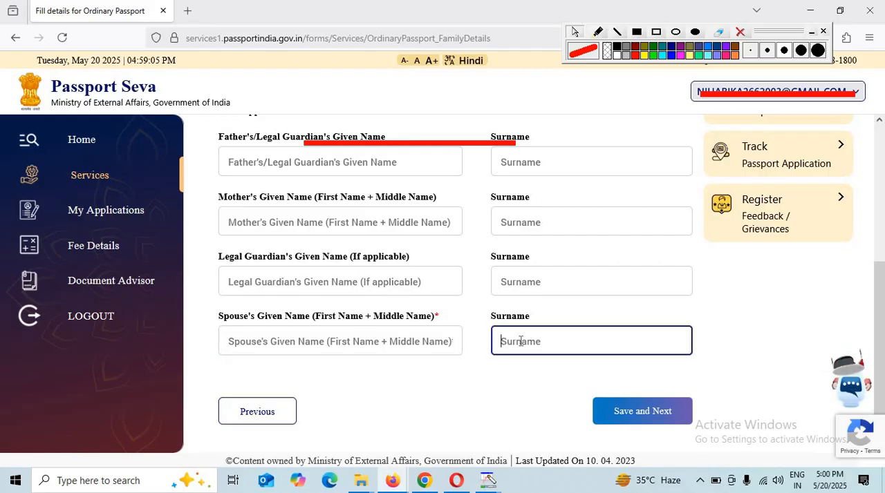
left_click(662, 415)
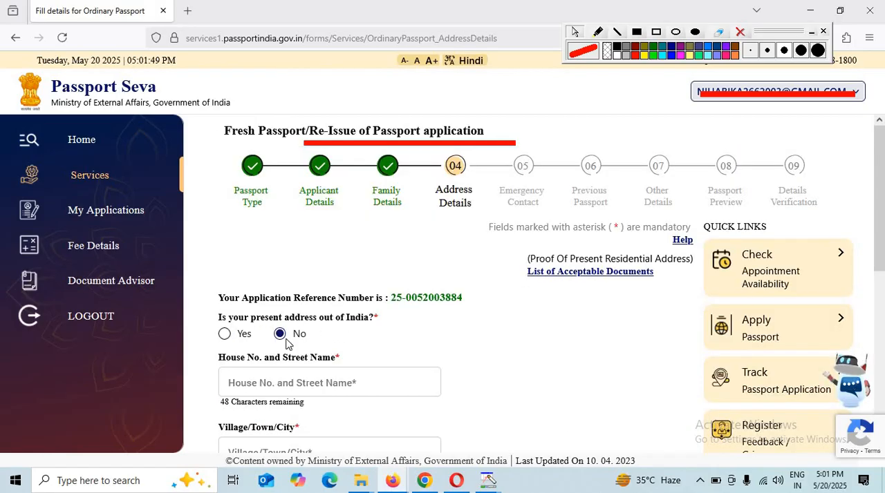
Enter VILL as the house number and street name of the present address in India
scroll(321, 335, "down", 1)
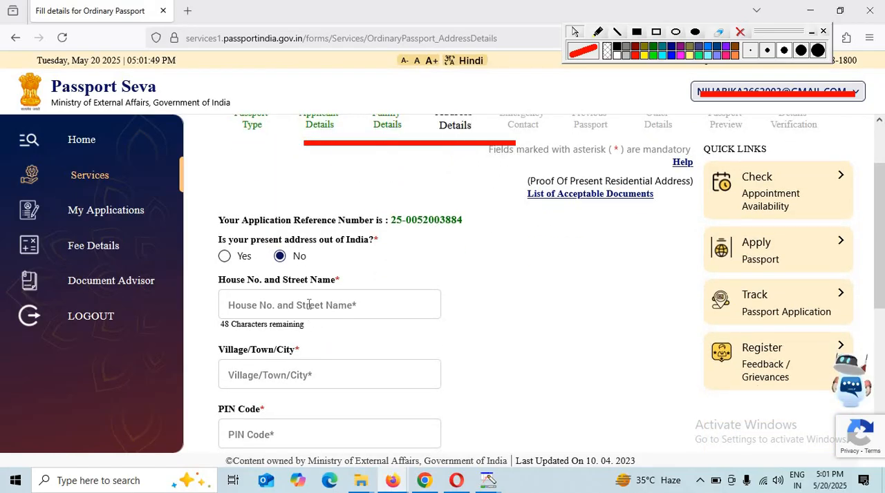
left_click(309, 304)
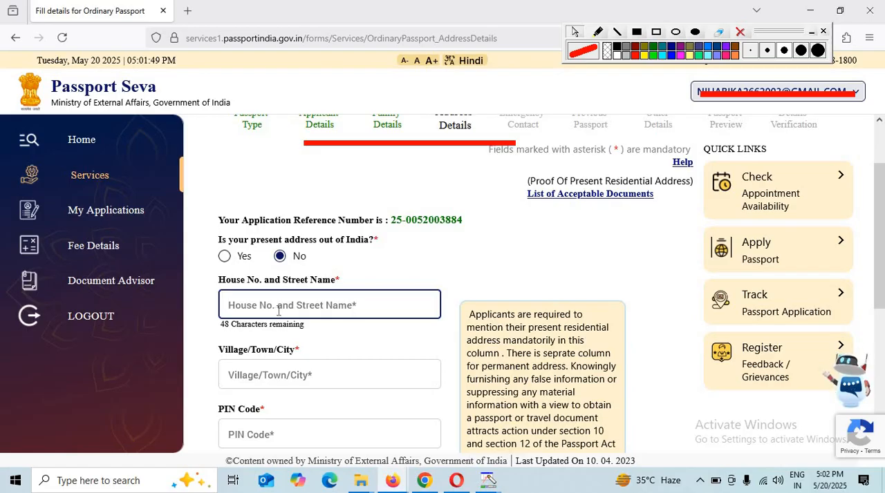
type("VI")
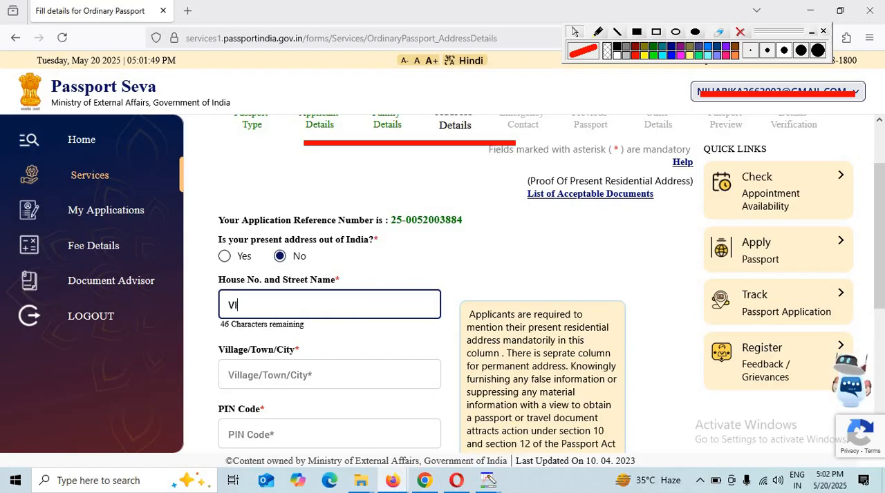
type("LL")
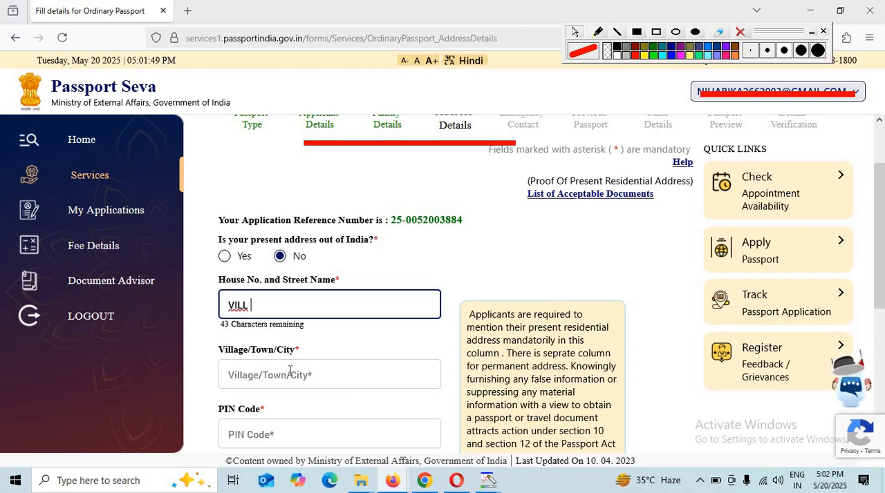
left_click(222, 373)
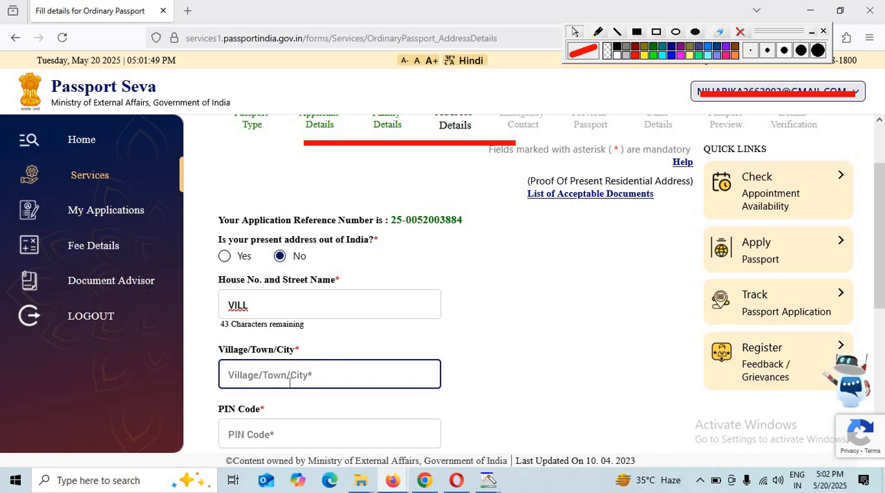
Check the remaining present address and contact fields, and answer No to a permanent address being available
scroll(252, 357, "down", 2)
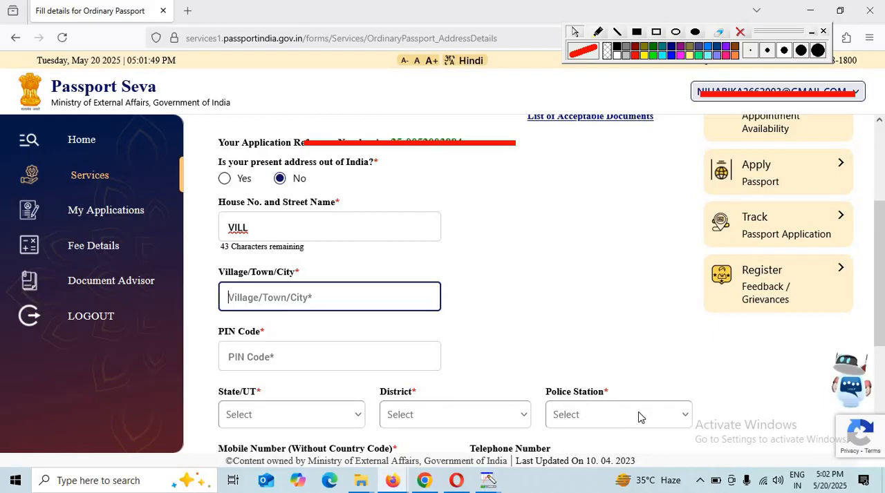
scroll(631, 422, "down", 2)
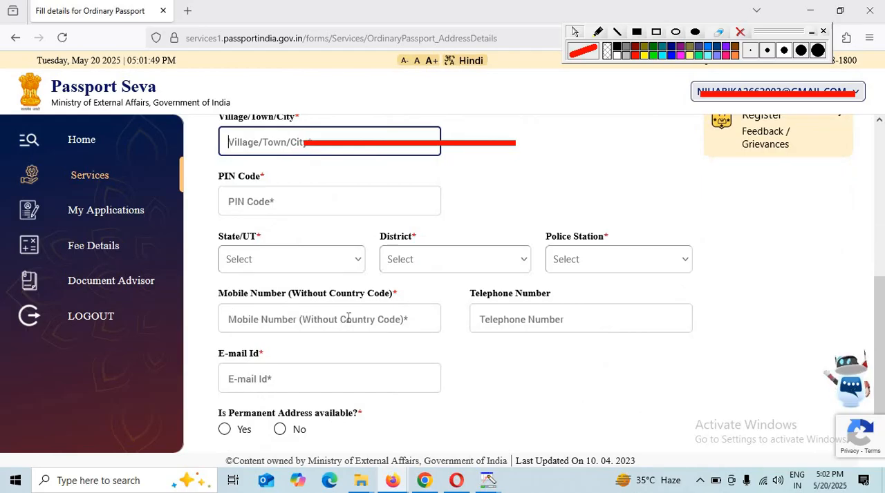
left_click(231, 381)
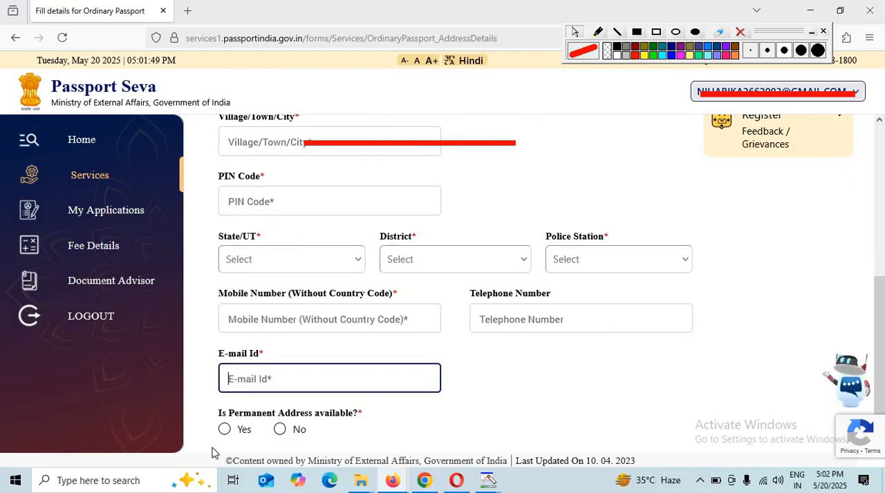
left_click(280, 431)
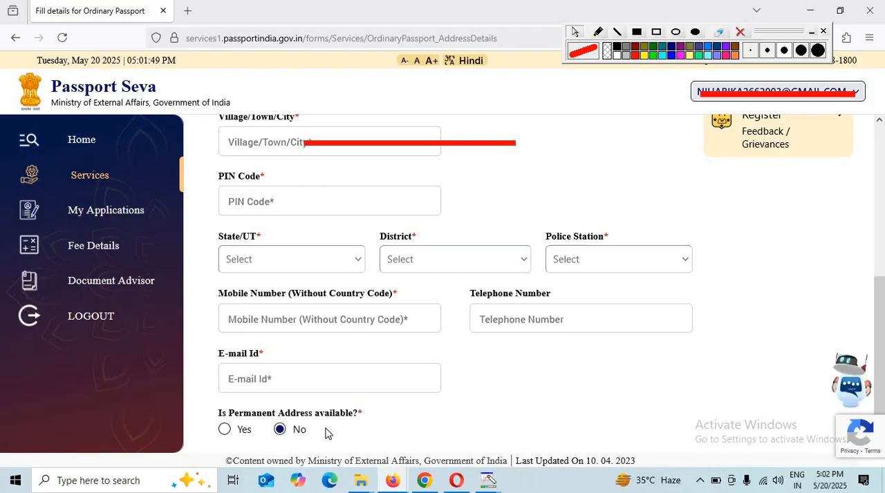
scroll(331, 434, "down", 1)
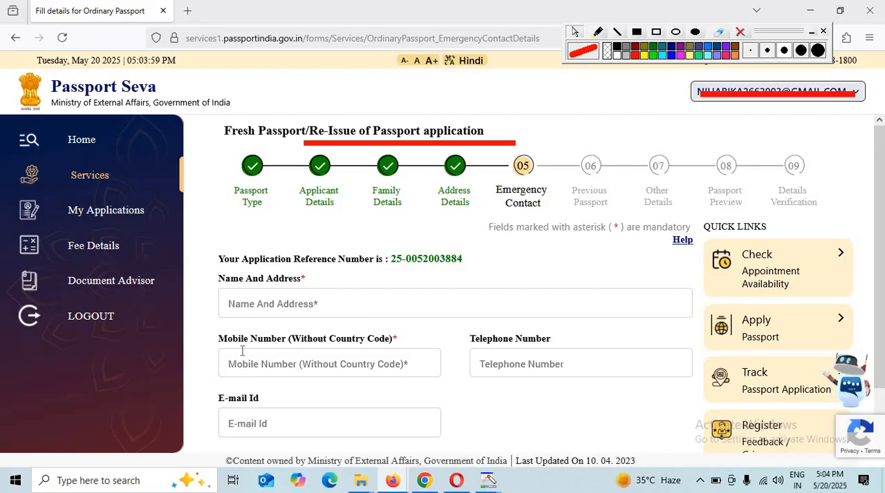
Check the emergency contact's mobile number and e-mail fields, and save the section to continue to the previous passport details
left_click(273, 353)
scroll(414, 356, "down", 1)
scroll(413, 354, "down", 1)
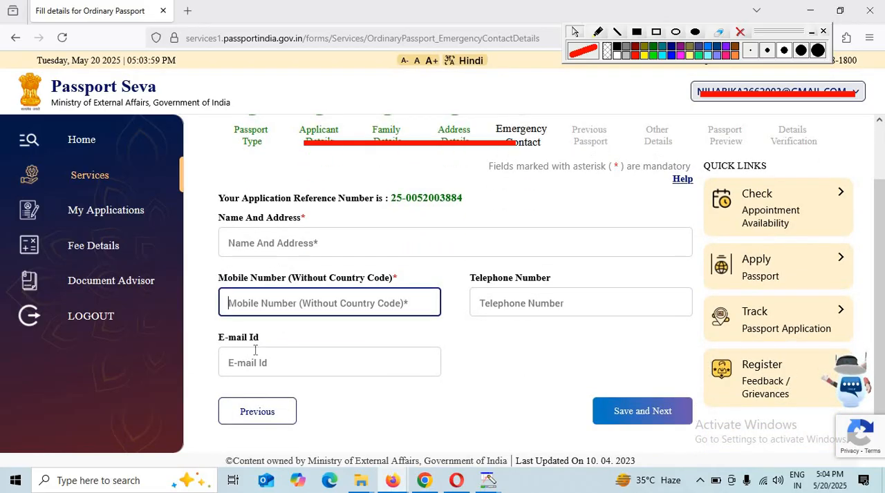
left_click(677, 415)
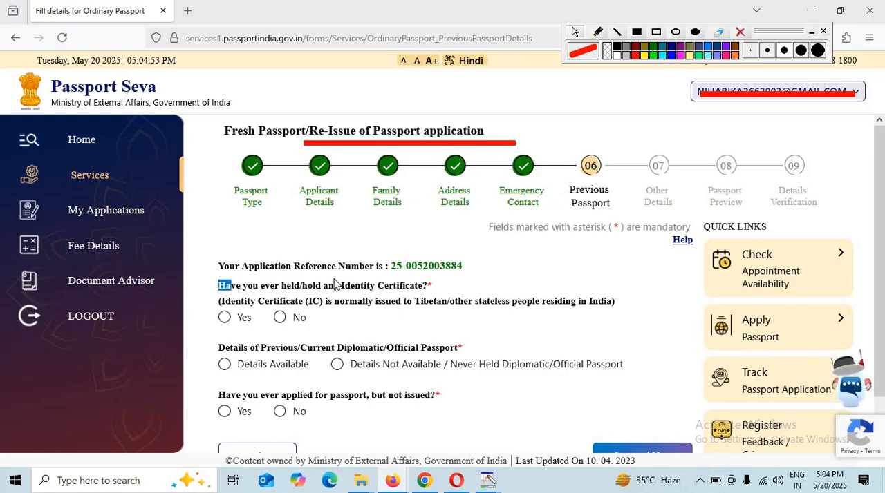
Answer No to ever holding an Identity Certificate and choose Details Not Available / Never Held Diplomatic/Official Passport
left_click_drag(232, 291, 433, 286)
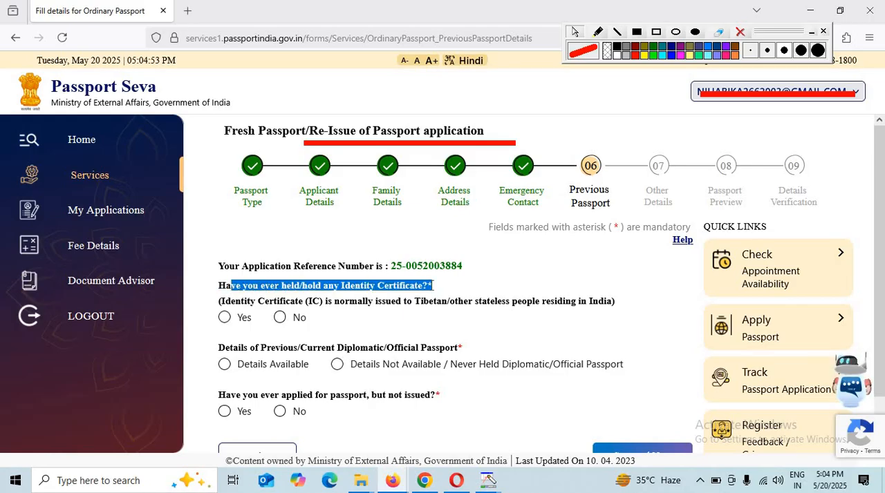
left_click(279, 319)
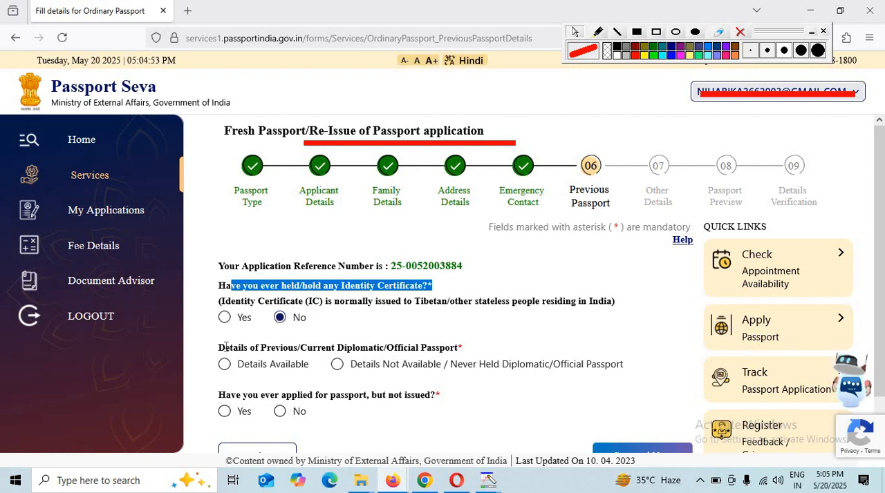
left_click(224, 343)
left_click_drag(224, 344, 382, 364)
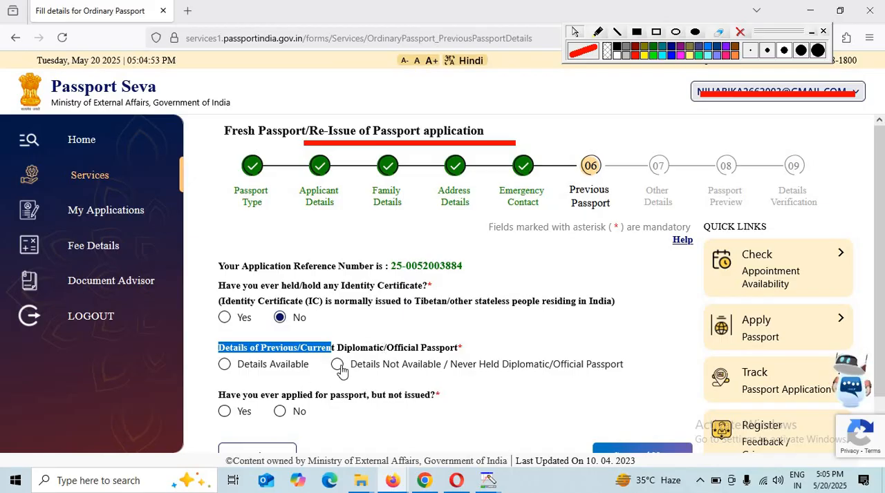
left_click(338, 367)
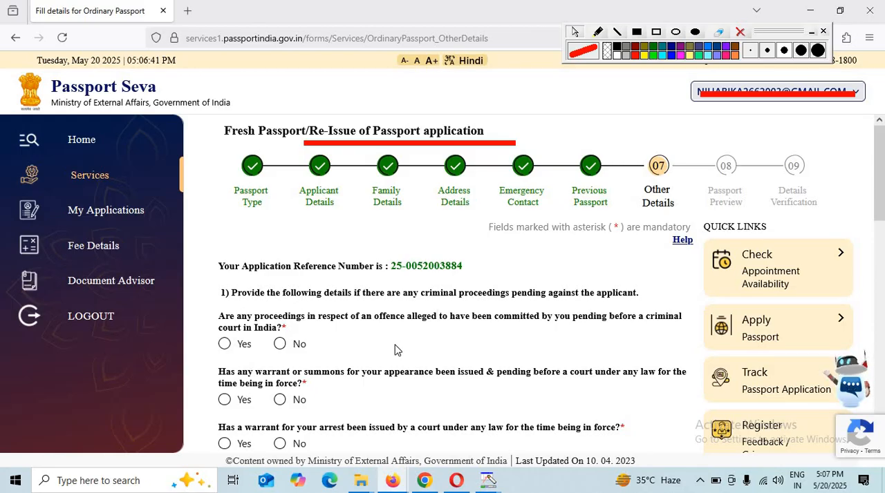
Answer No to the four questions on pending criminal proceedings, warrants and departure orders, and to the court conviction question
left_click(280, 344)
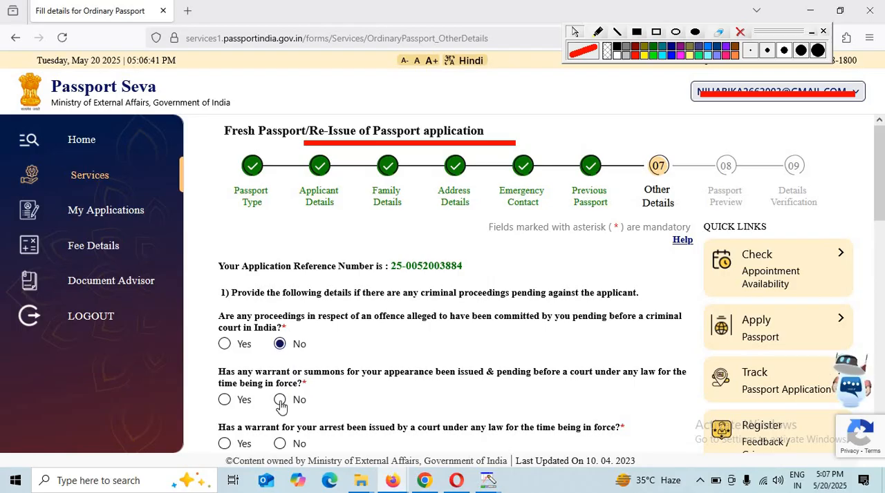
scroll(370, 388, "down", 4)
scroll(278, 159, "up", 1)
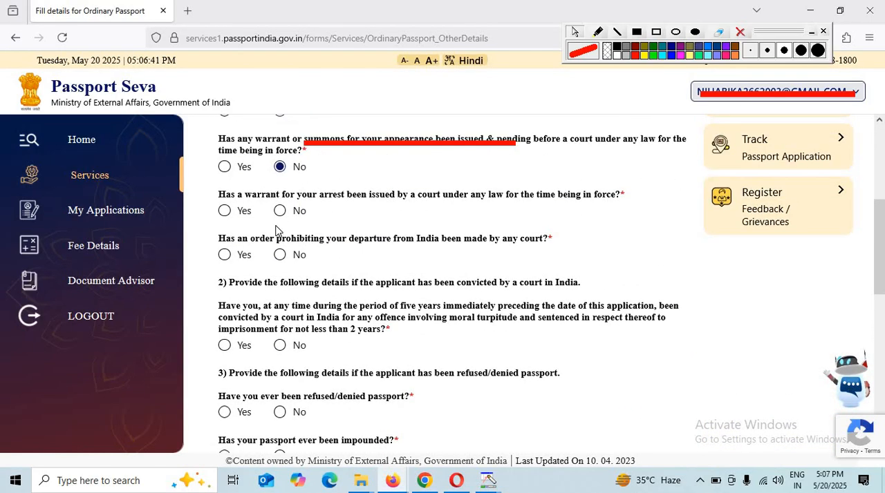
left_click(280, 211)
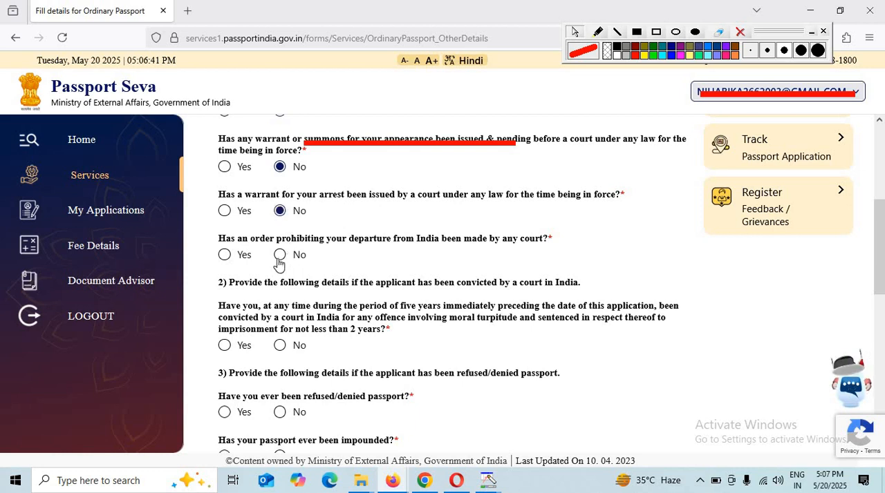
left_click(281, 256)
scroll(308, 387, "down", 1)
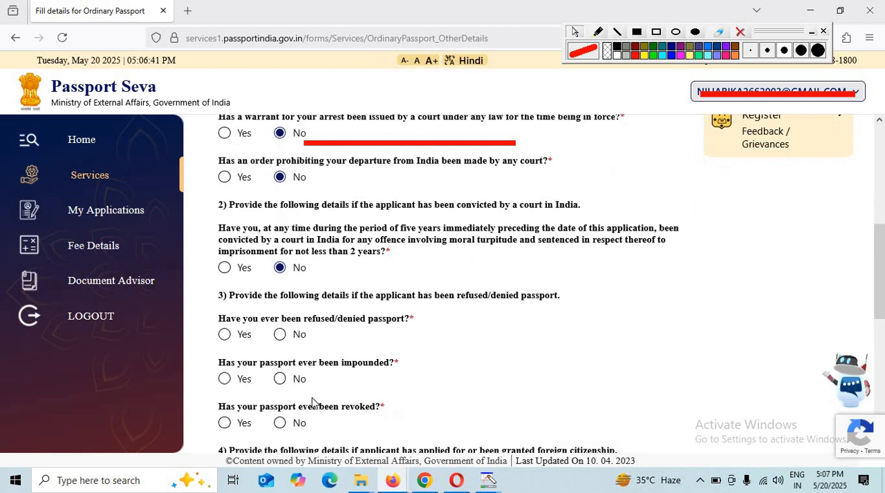
Answer No to the applicant's passport ever having been refused or denied, impounded, or revoked
left_click(282, 336)
left_click(280, 380)
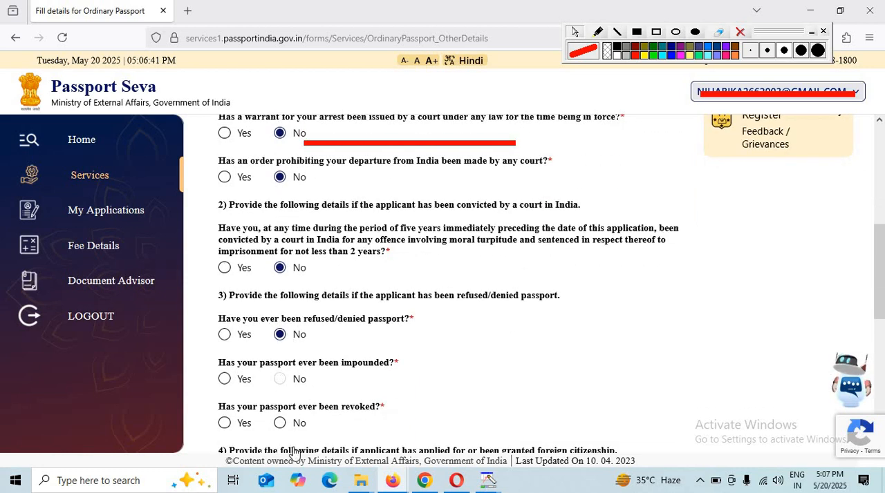
left_click(280, 423)
Answer No to the foreign citizenship, foreign passport, surrendered Indian passport and renunciation of Indian citizenship questions
scroll(346, 411, "down", 2)
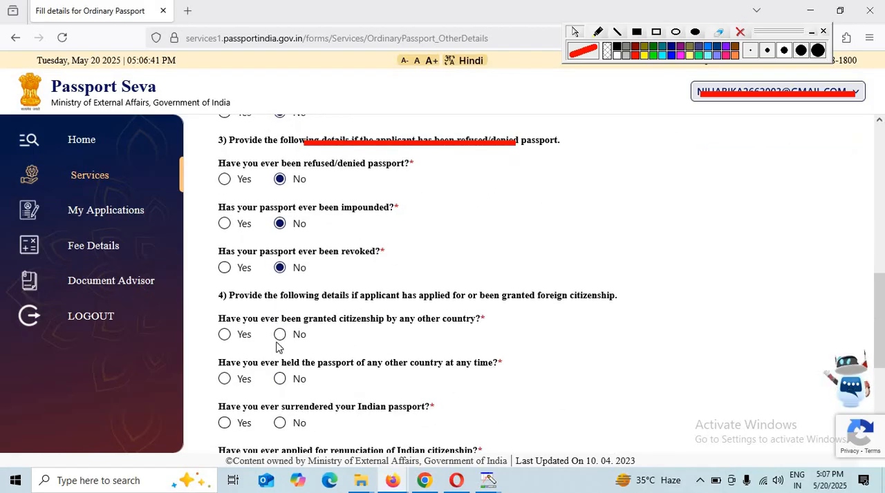
left_click(280, 381)
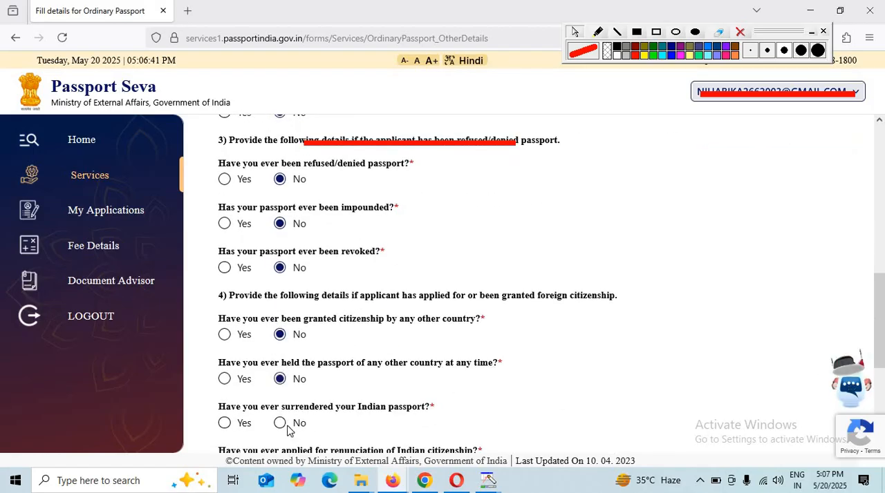
left_click(280, 423)
scroll(289, 428, "down", 1)
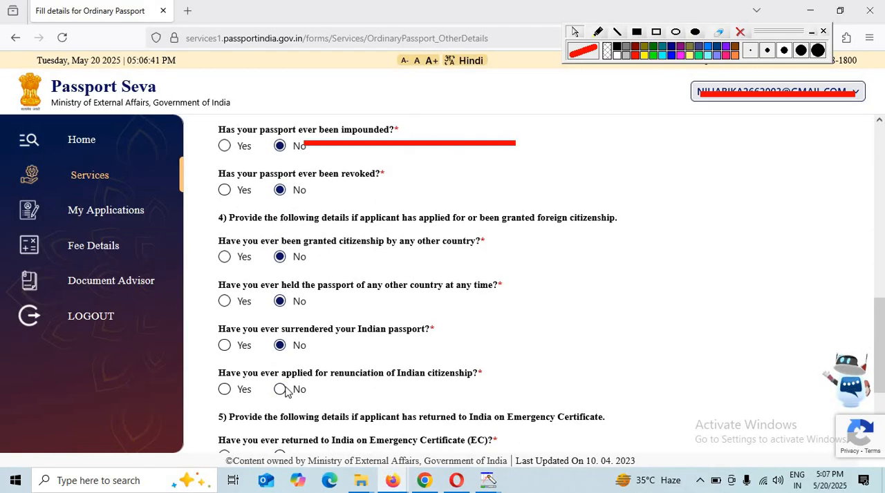
left_click(280, 390)
Answer No to the Emergency Certificate, deportation and repatriation questions, and save the other details section
scroll(278, 325, "down", 2)
left_click(280, 303)
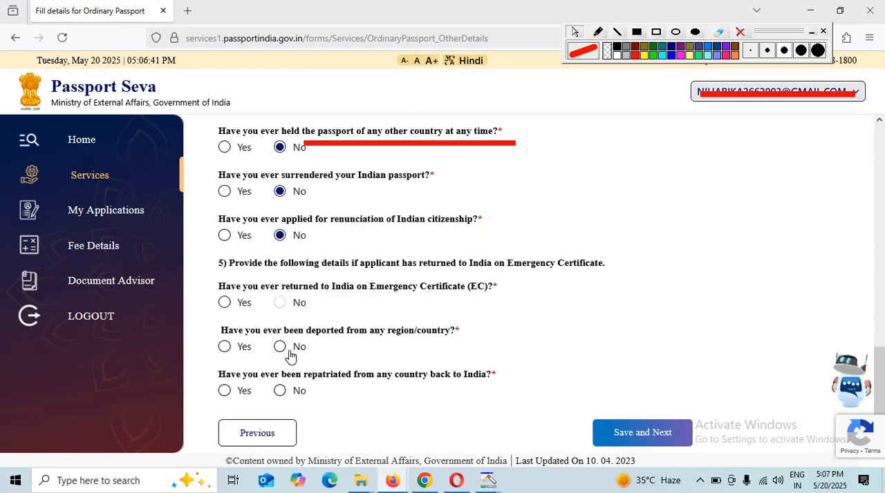
left_click(281, 346)
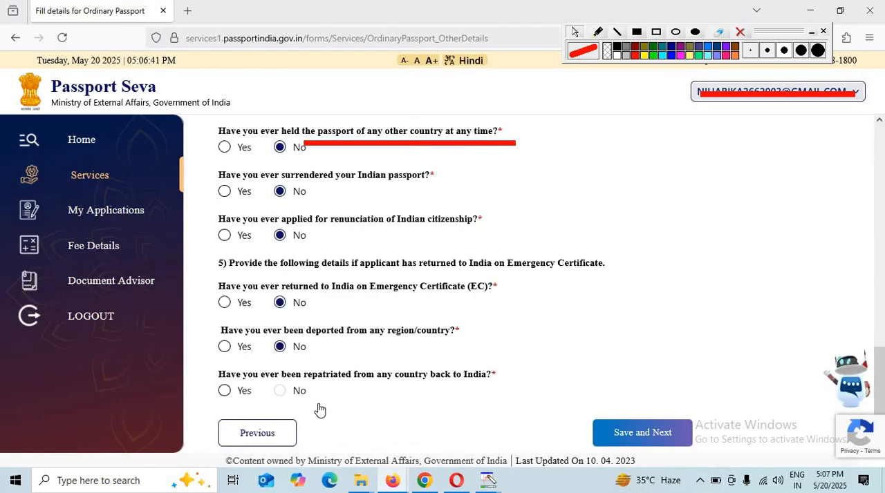
left_click(279, 391)
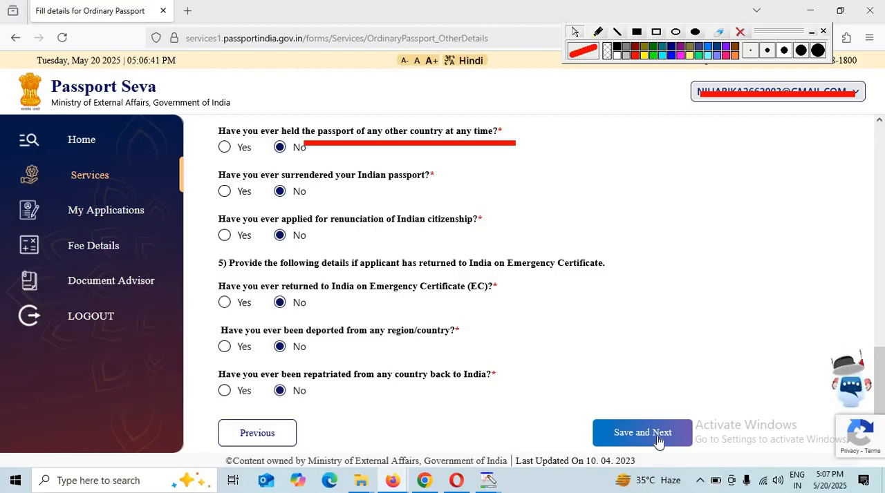
left_click(659, 435)
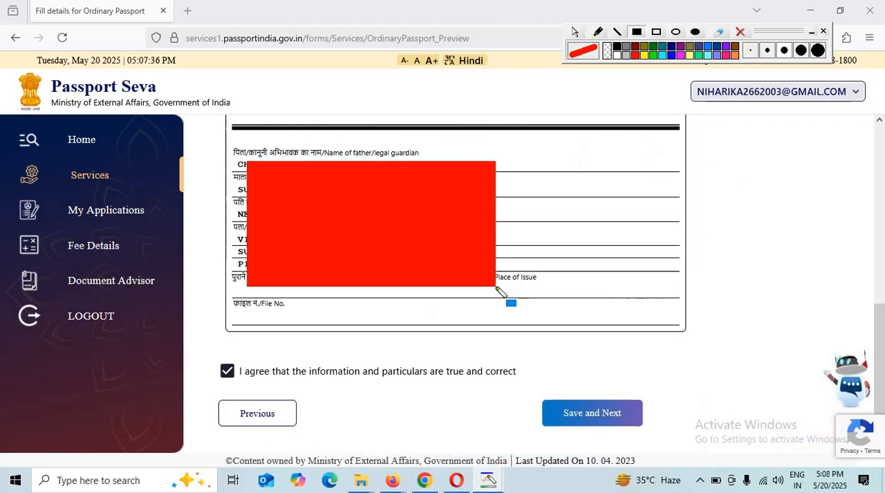
Save the agreed passport preview to continue to details verification, and clear the red annotation from the screen
key("Escape")
left_click(610, 415)
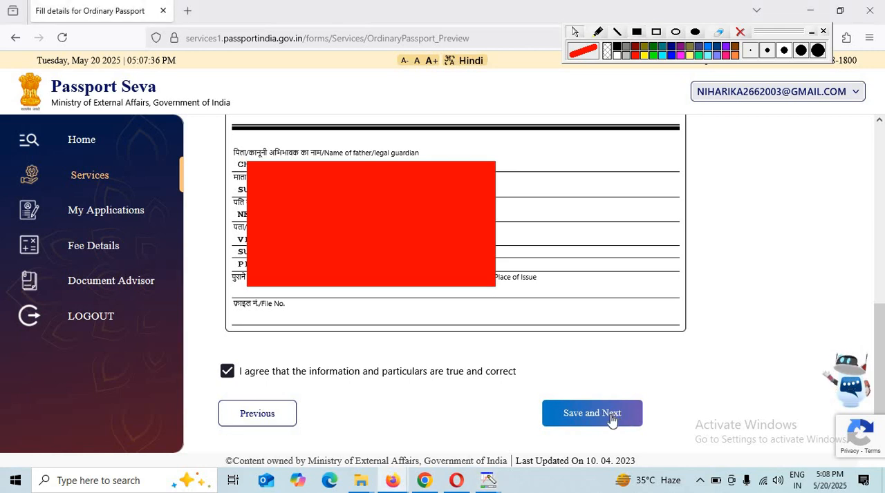
left_click(611, 418)
left_click(739, 33)
Choose the Permanent Account Number Card as proof of birth and Aadhaar Card (Address Proof) as proof of present residential address
scroll(304, 309, "down", 2)
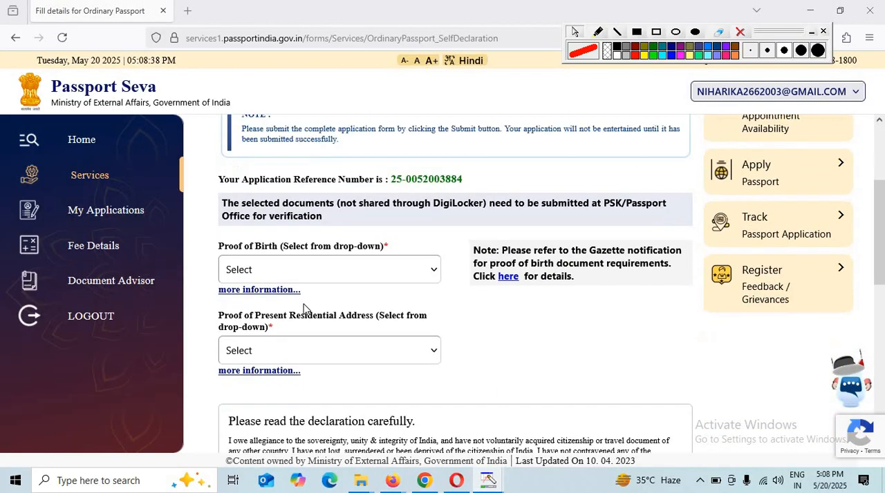
left_click(306, 270)
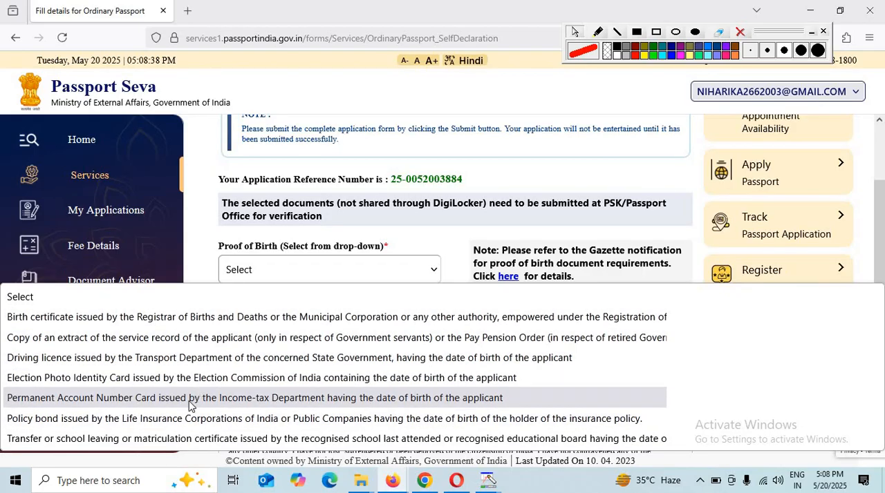
left_click(126, 400)
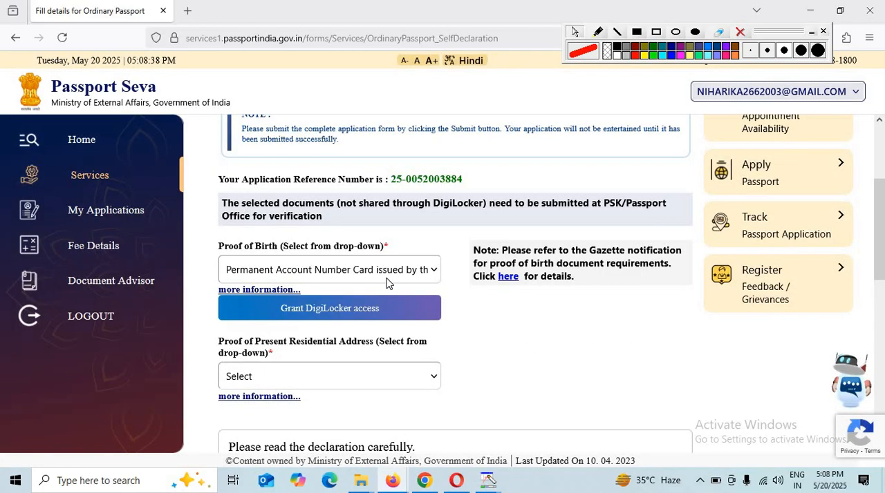
left_click(326, 381)
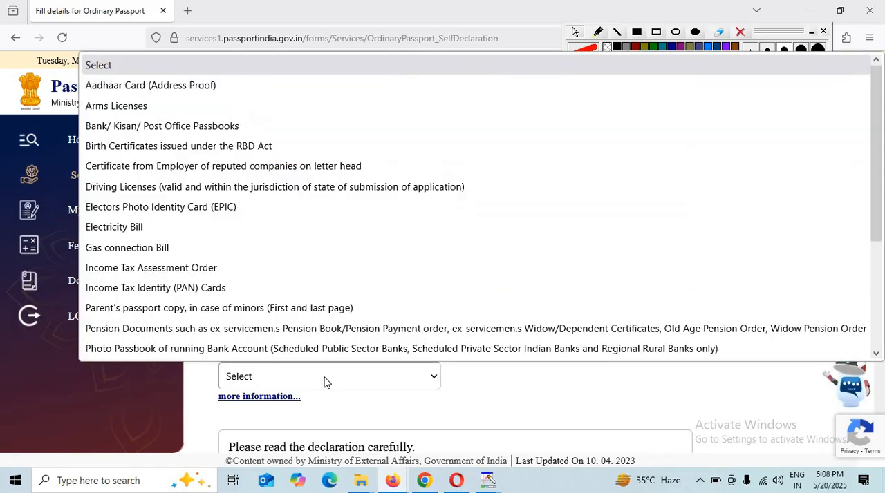
left_click(207, 89)
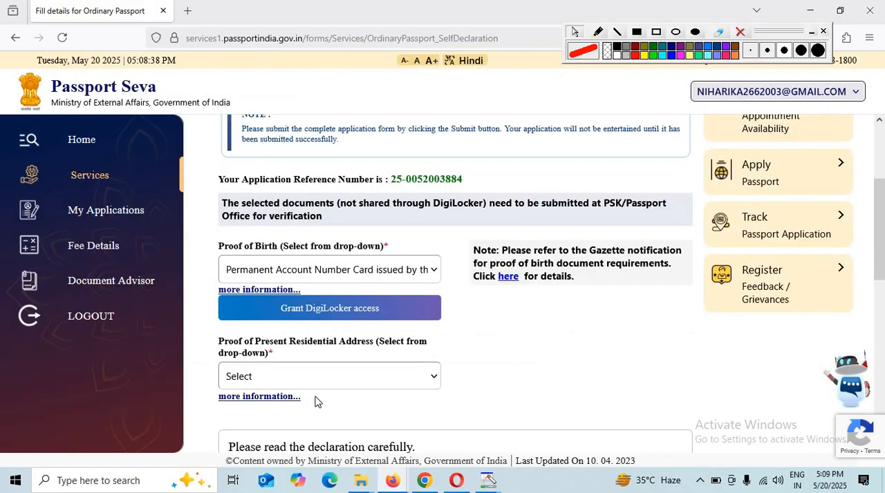
Agree to the self-declaration and enter AZAMGARH as the place
scroll(386, 412, "down", 3)
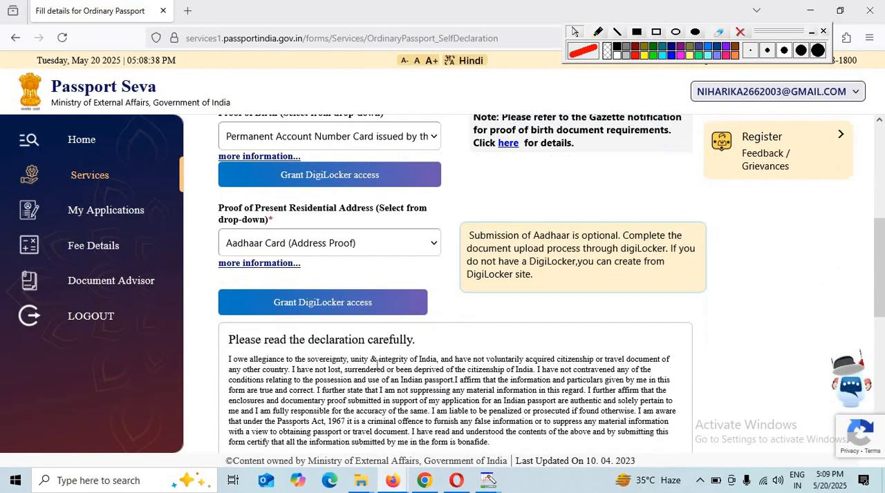
left_click_drag(234, 246, 410, 245)
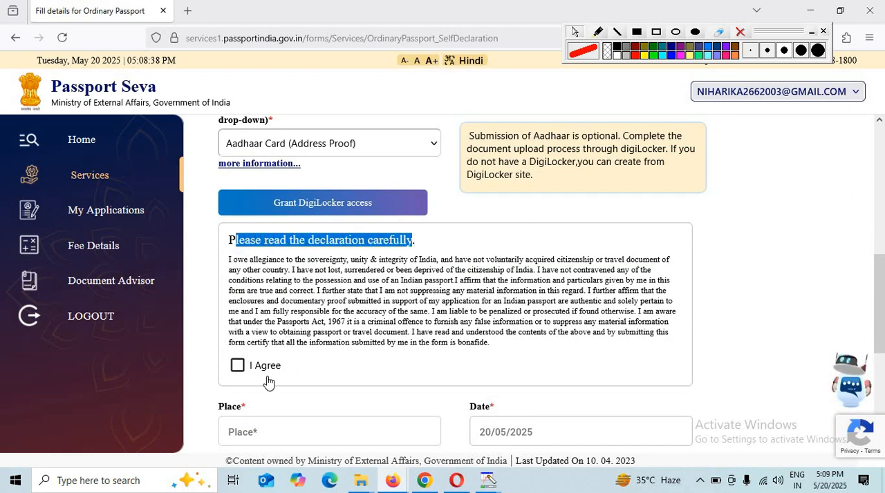
left_click(237, 366)
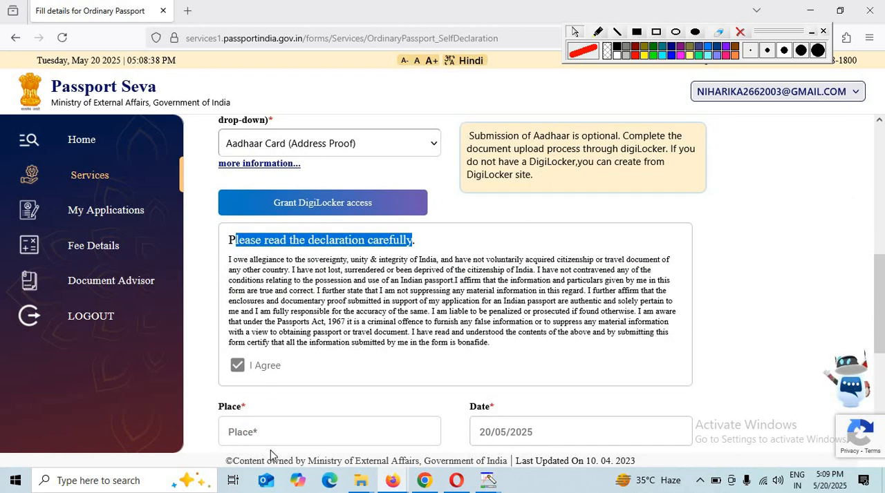
left_click(281, 430)
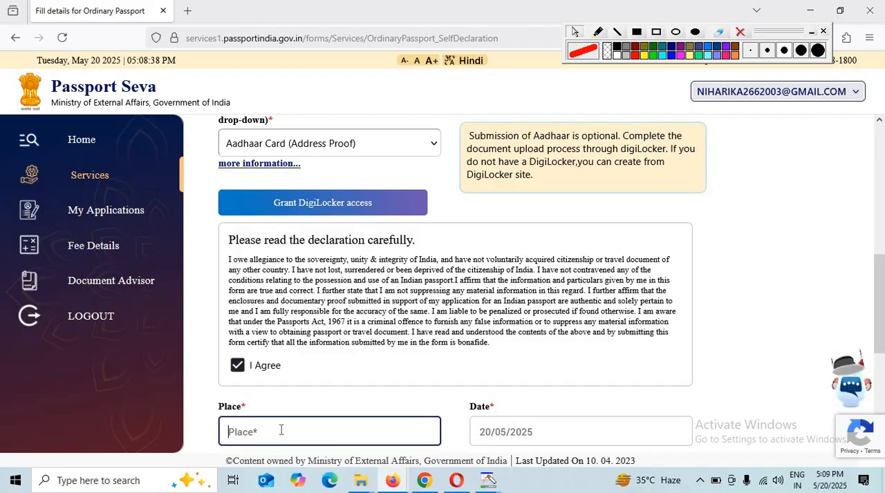
type("AZAM")
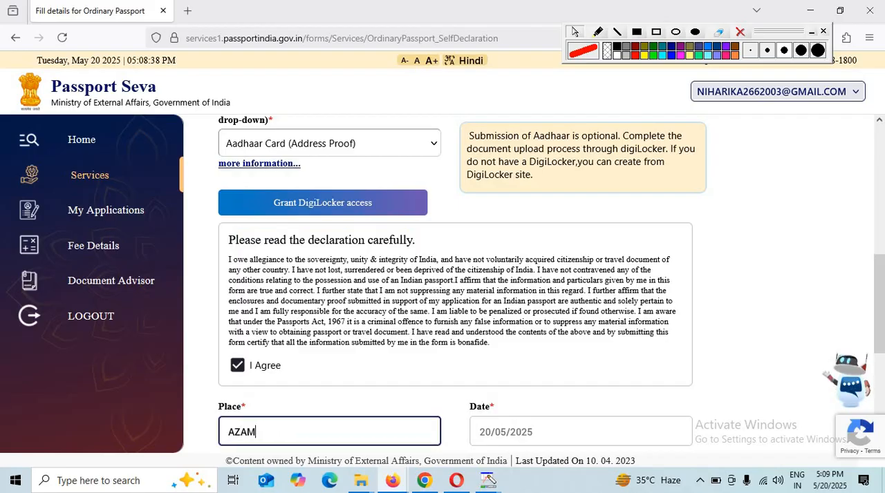
type("GARH")
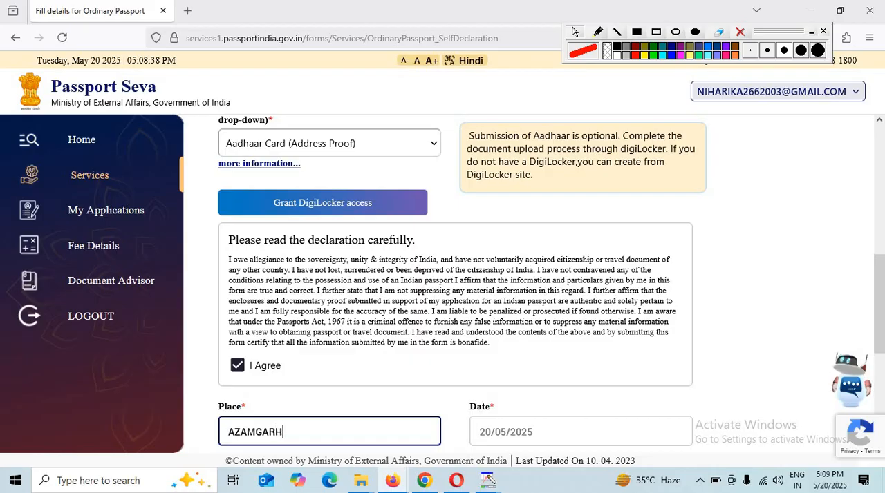
Submit the completed application form and proceed to paying and scheduling the appointment
scroll(431, 391, "down", 2)
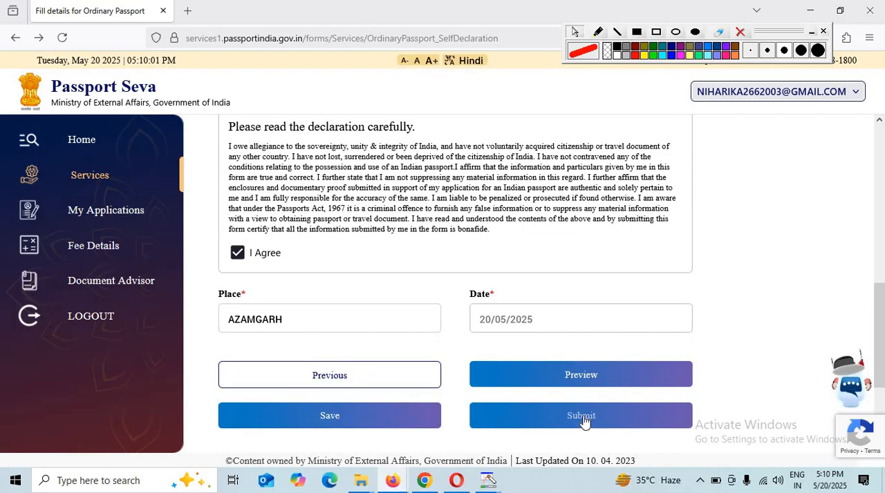
left_click(584, 418)
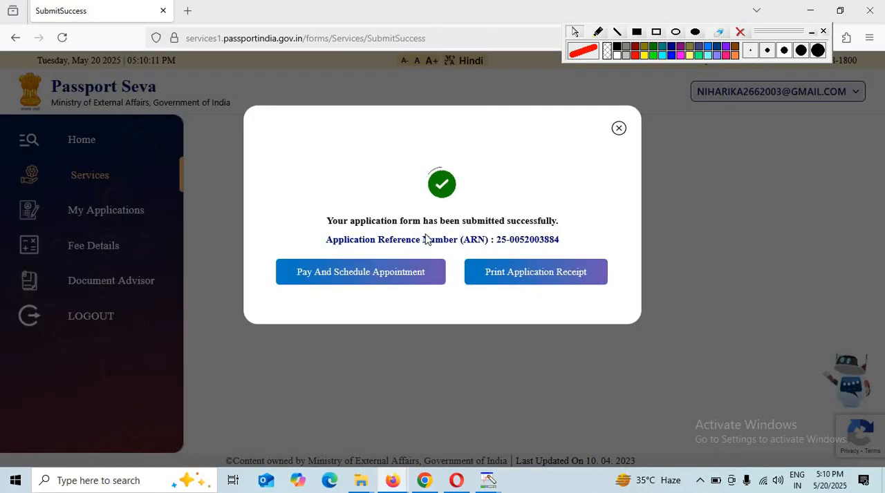
left_click_drag(351, 248, 561, 243)
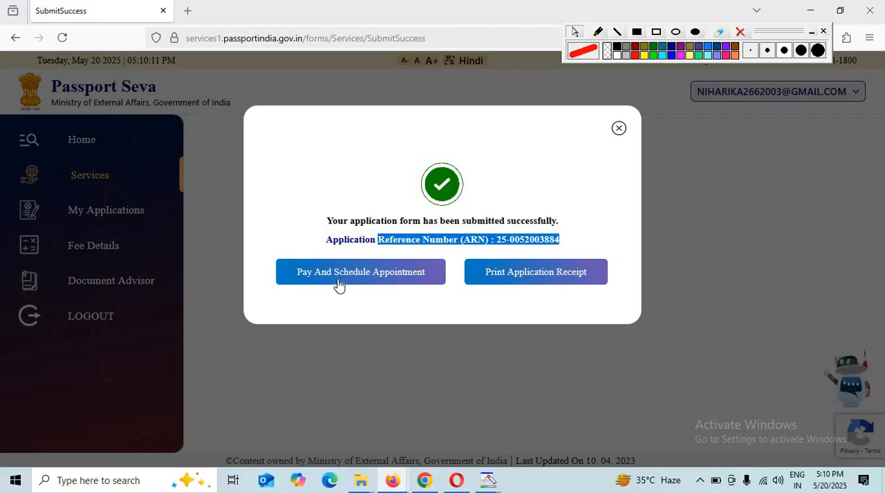
left_click(395, 279)
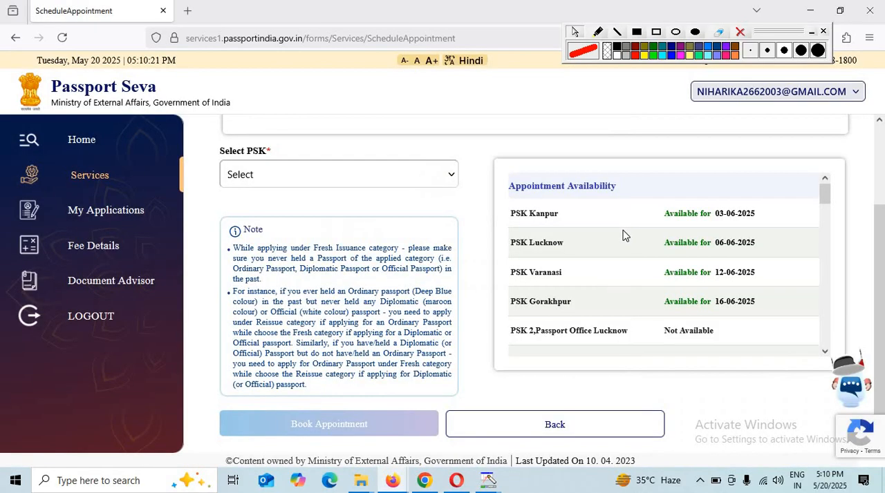
Select PSK Varanasi as the Passport Seva Kendra for the appointment
left_click(318, 173)
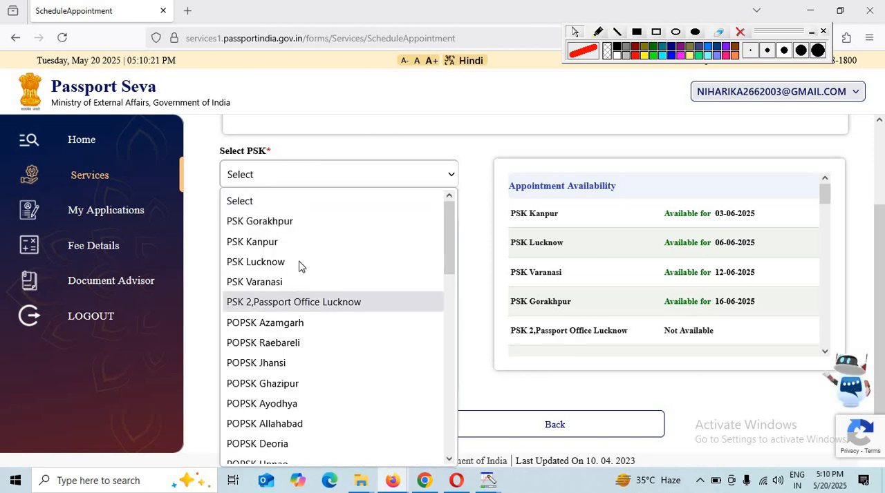
left_click(290, 288)
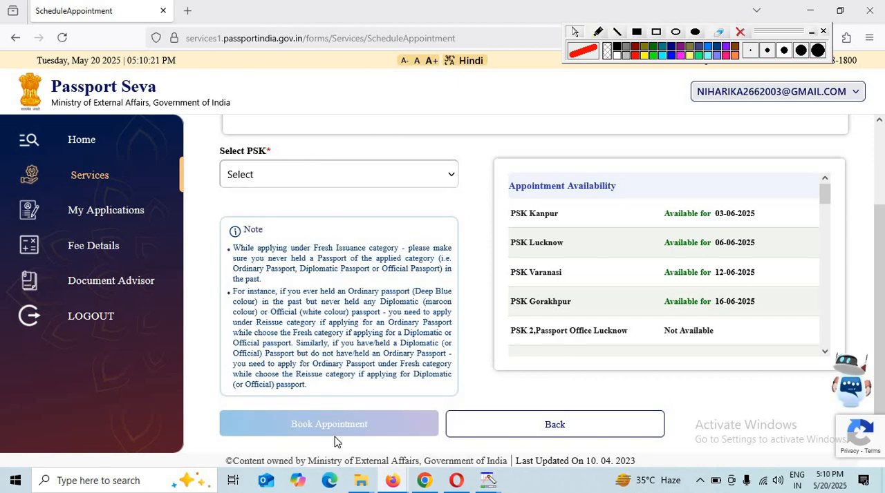
left_click(482, 291)
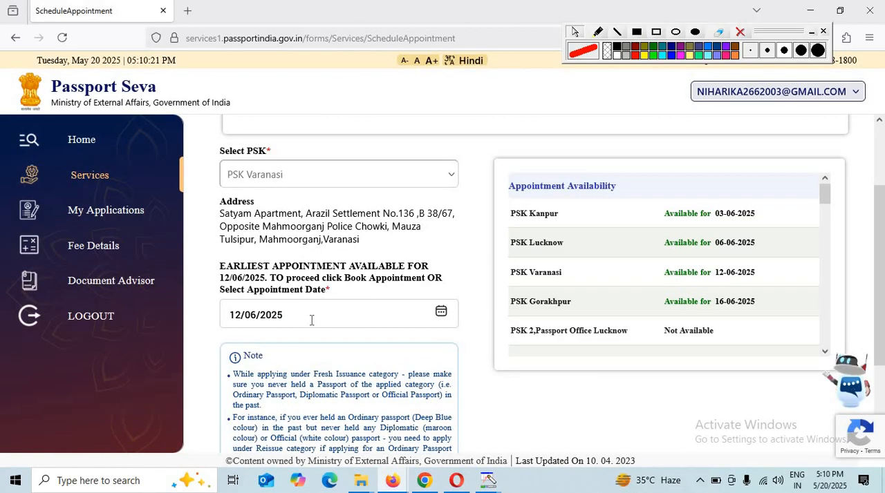
Set the appointment date to 13/06/2025 and book the appointment
left_click(440, 311)
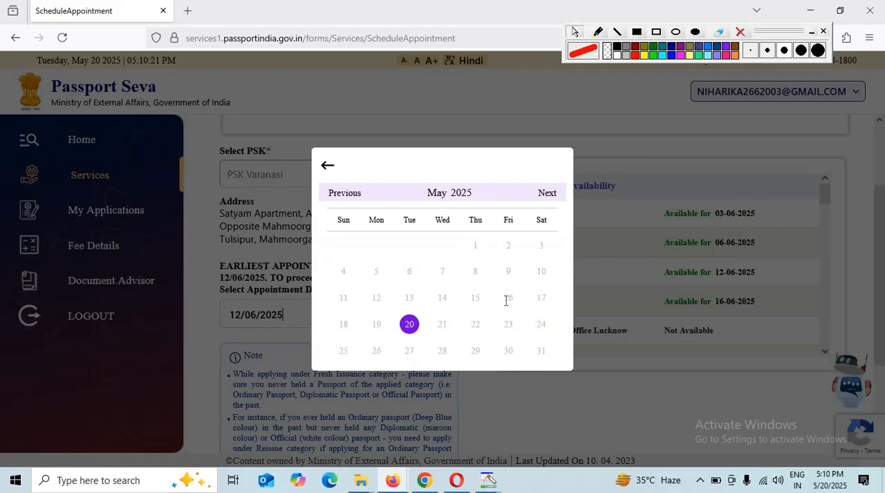
left_click(546, 195)
left_click(509, 297)
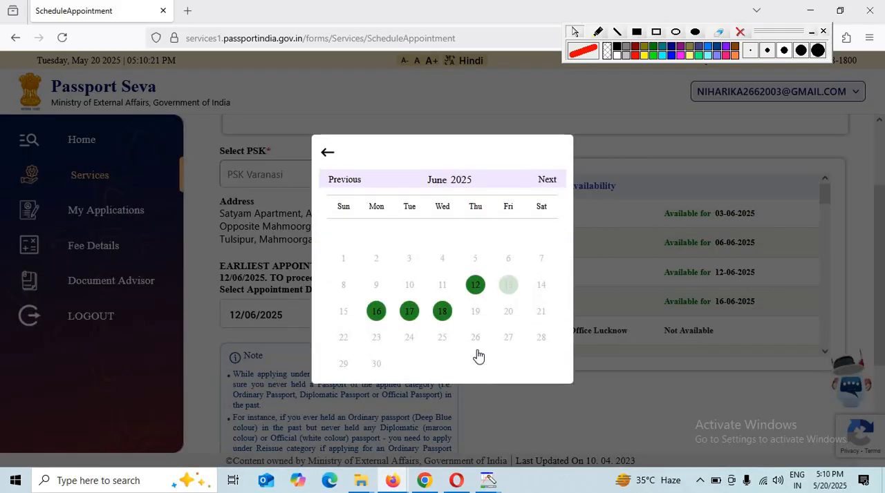
scroll(415, 373, "down", 2)
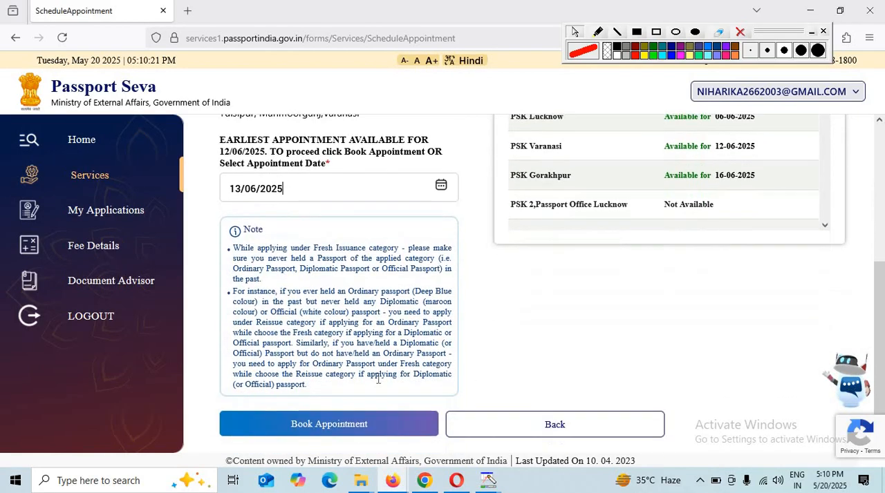
left_click(348, 433)
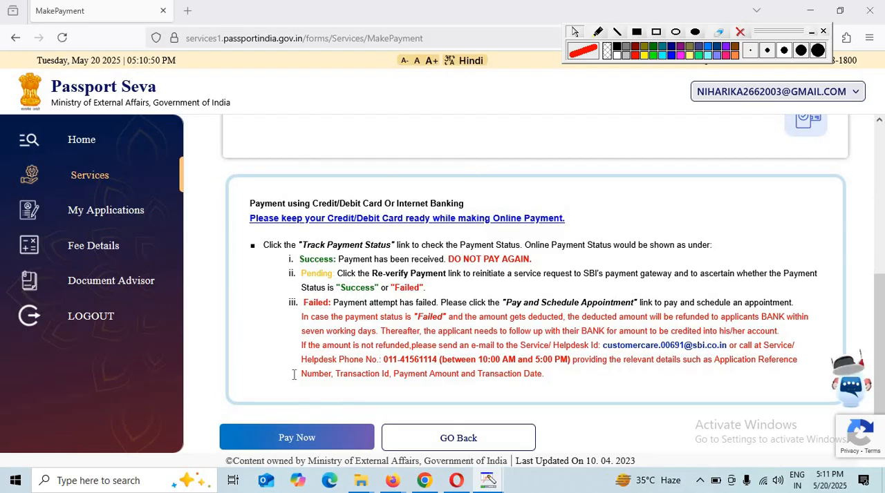
Start the passport fee payment through UPI with the QR code option and open its remittance form
left_click(314, 443)
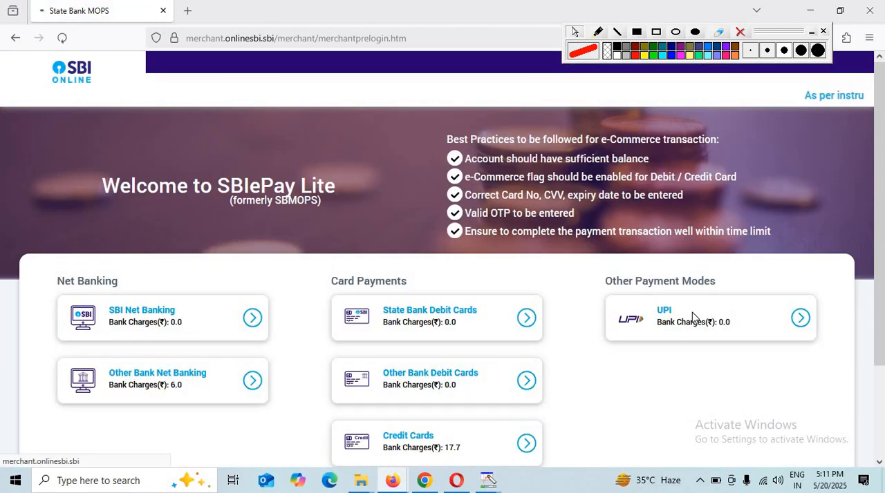
left_click(693, 316)
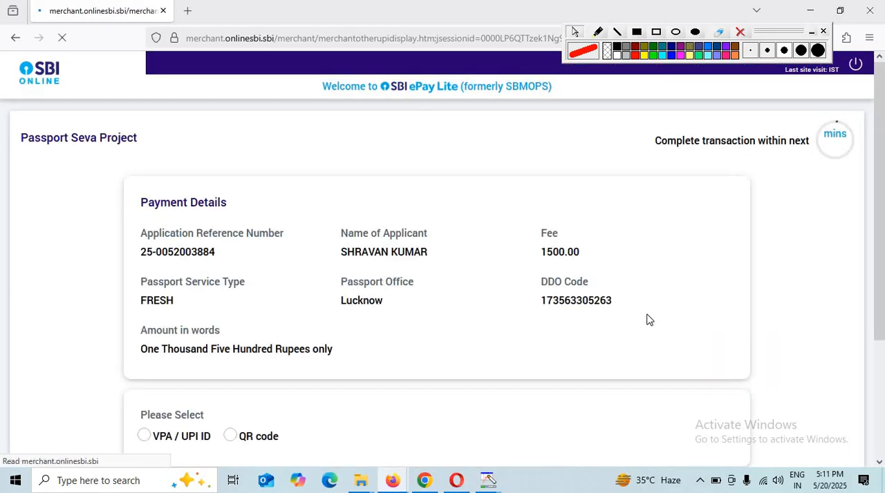
left_click(235, 436)
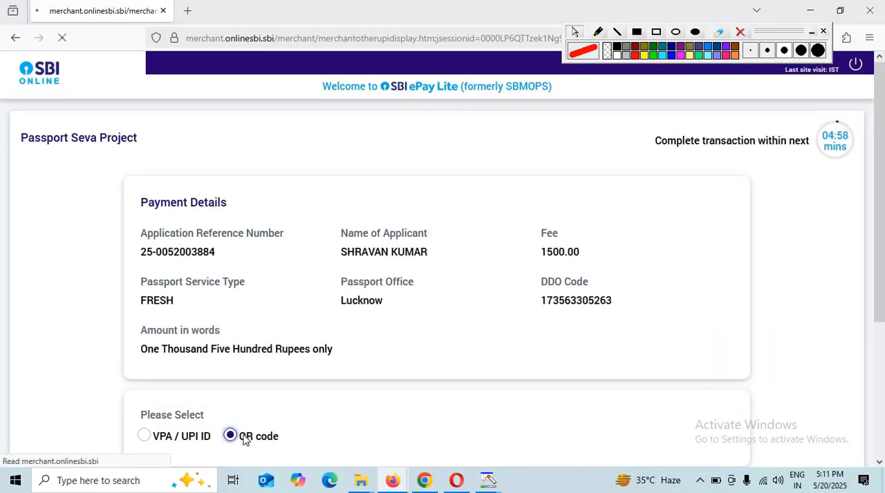
scroll(339, 415, "down", 2)
scroll(403, 380, "down", 2)
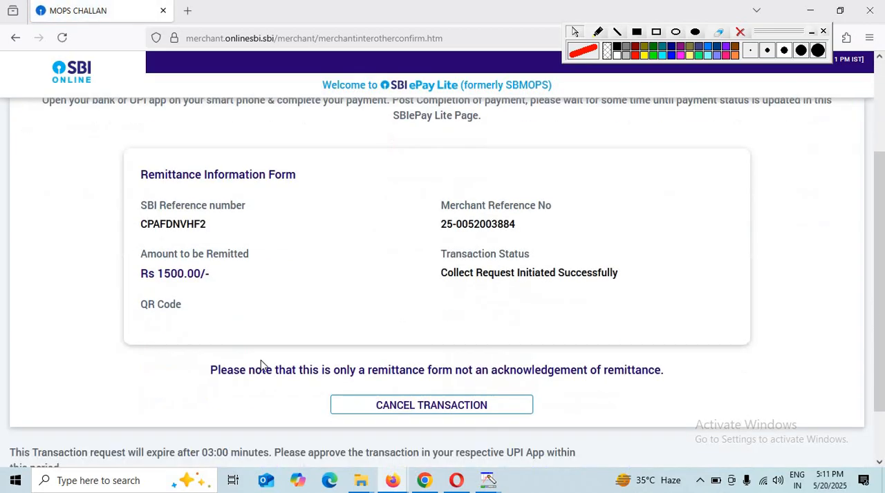